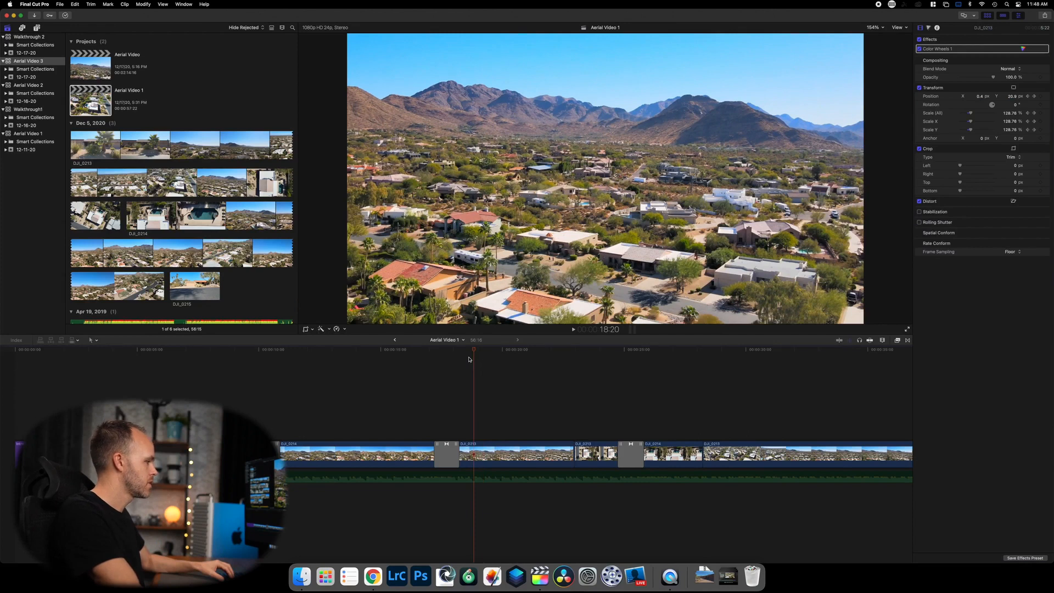
# - Open the custom speed settings for the first three aerial clips and show their retime bars in the timeline
pyautogui.click(475, 350)
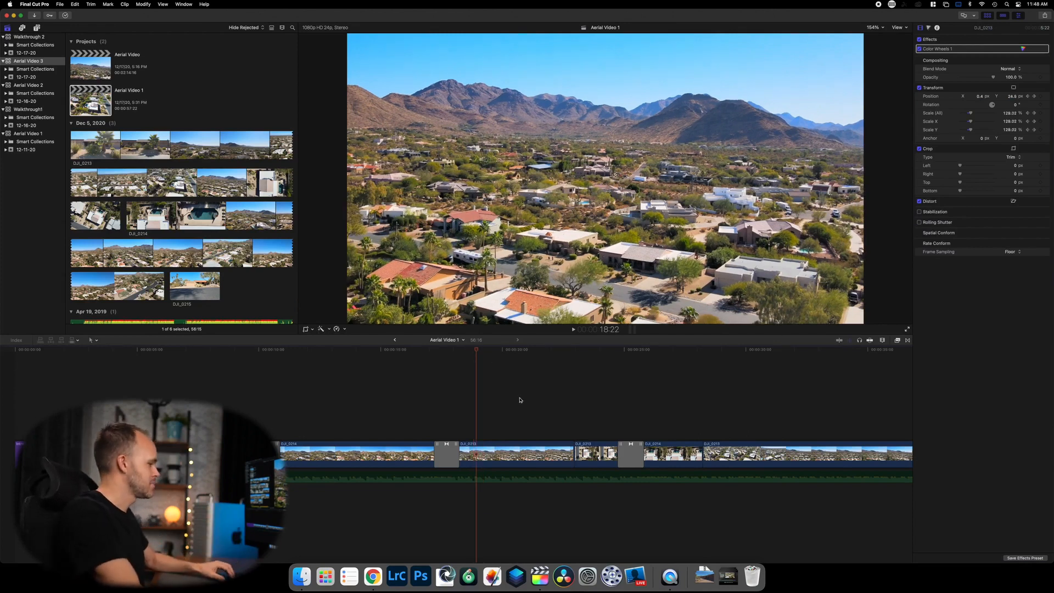
pyautogui.moveTo(542, 384); pyautogui.dragTo(226, 463)
pyautogui.rightClick(229, 425)
pyautogui.click(361, 404)
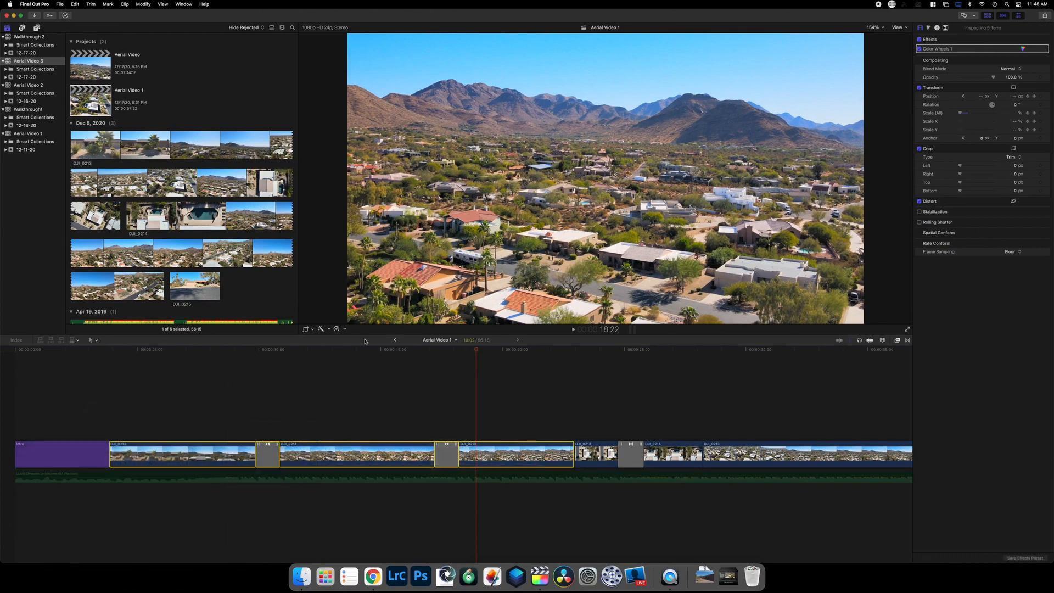
pyautogui.click(346, 329)
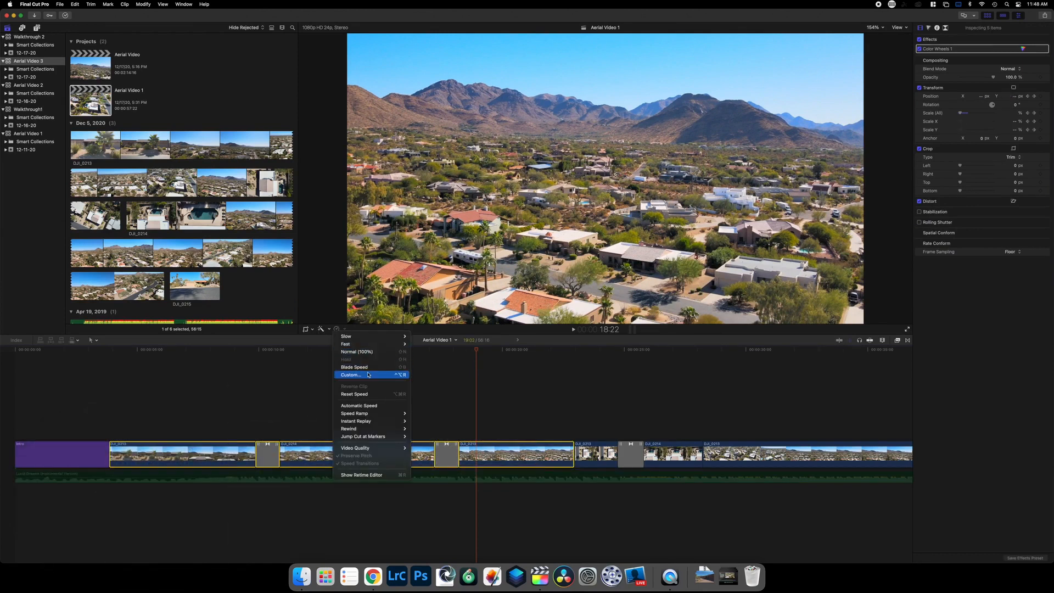
pyautogui.click(368, 375)
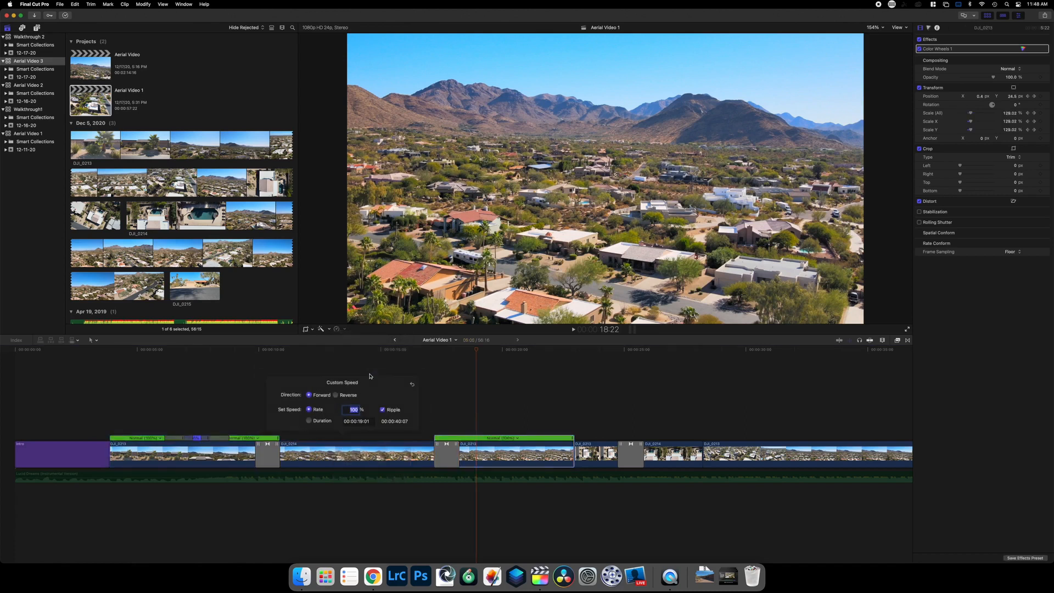
pyautogui.click(485, 376)
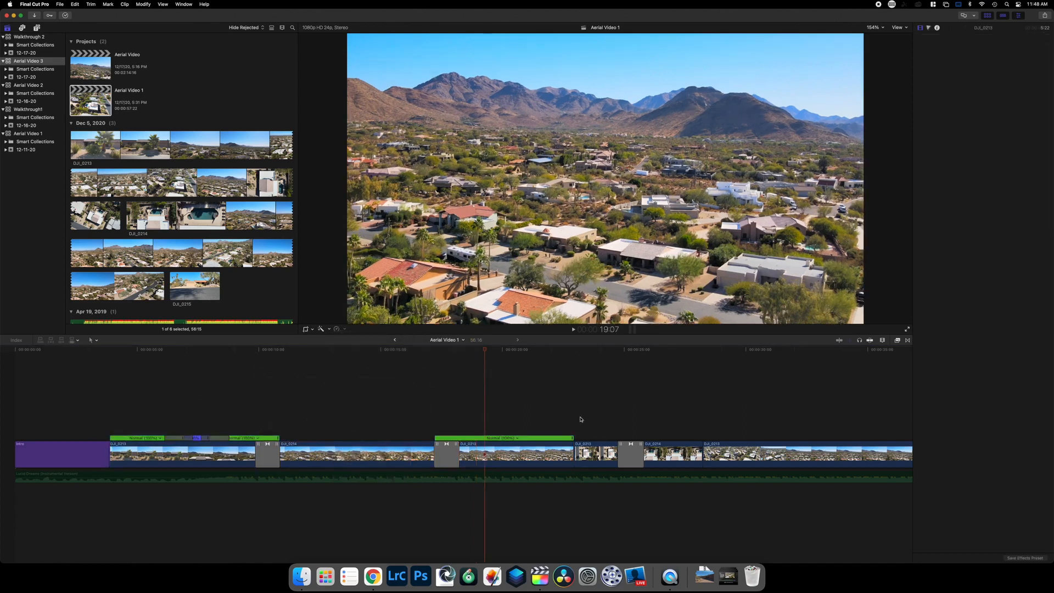
# - Examine the speed changes on the retimed clips across the whole Aerial Video 1 timeline
pyautogui.click(159, 383)
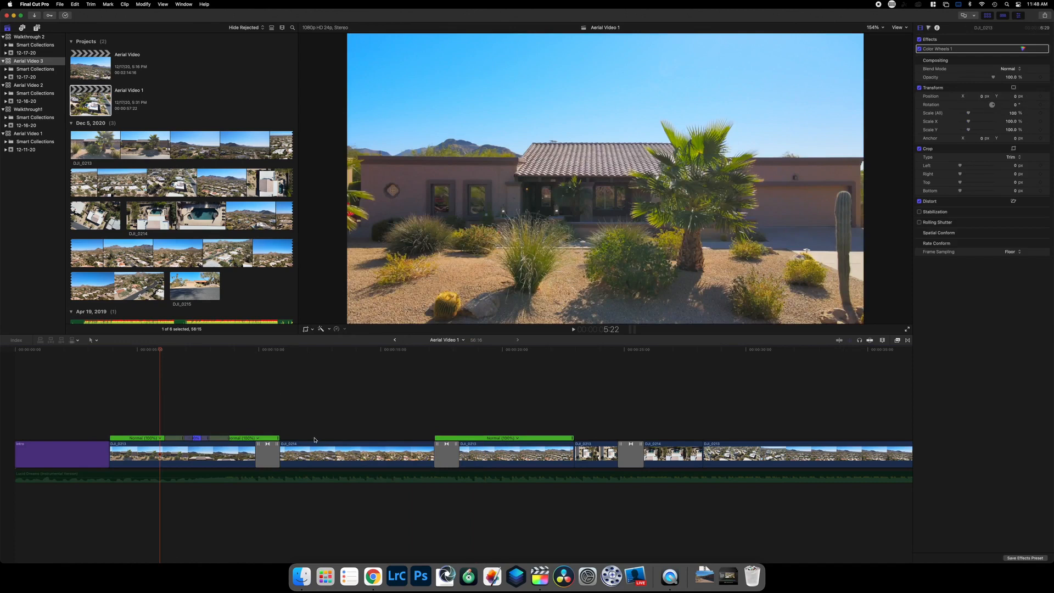
pyautogui.click(315, 395)
pyautogui.moveTo(317, 352); pyautogui.dragTo(700, 391)
pyautogui.hscroll(5, 659, 407)
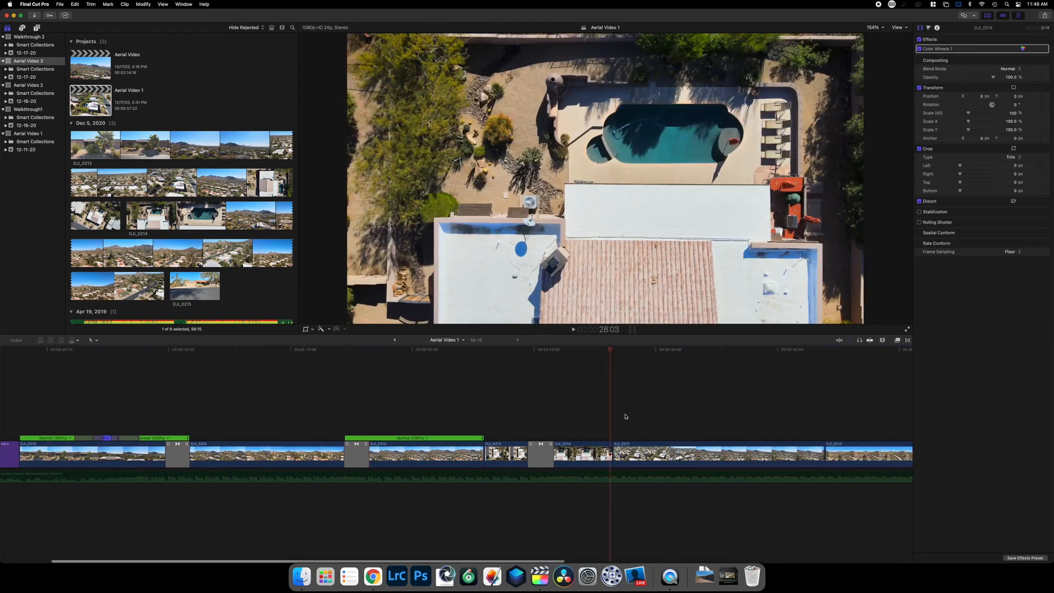
pyautogui.press('super+minus')
pyautogui.press('super+minus')
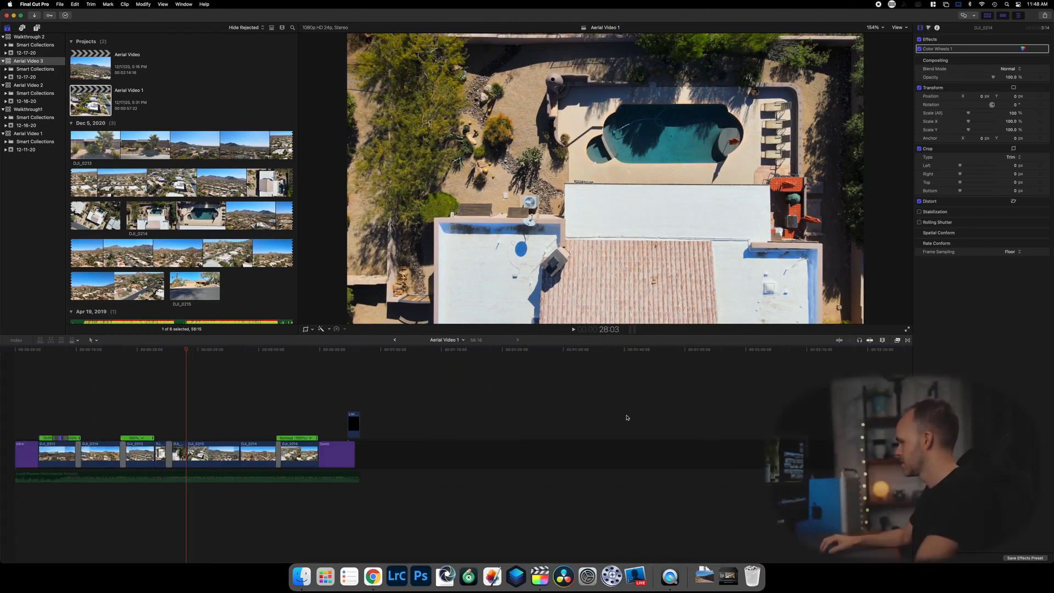
pyautogui.hscroll(1, 411, 442)
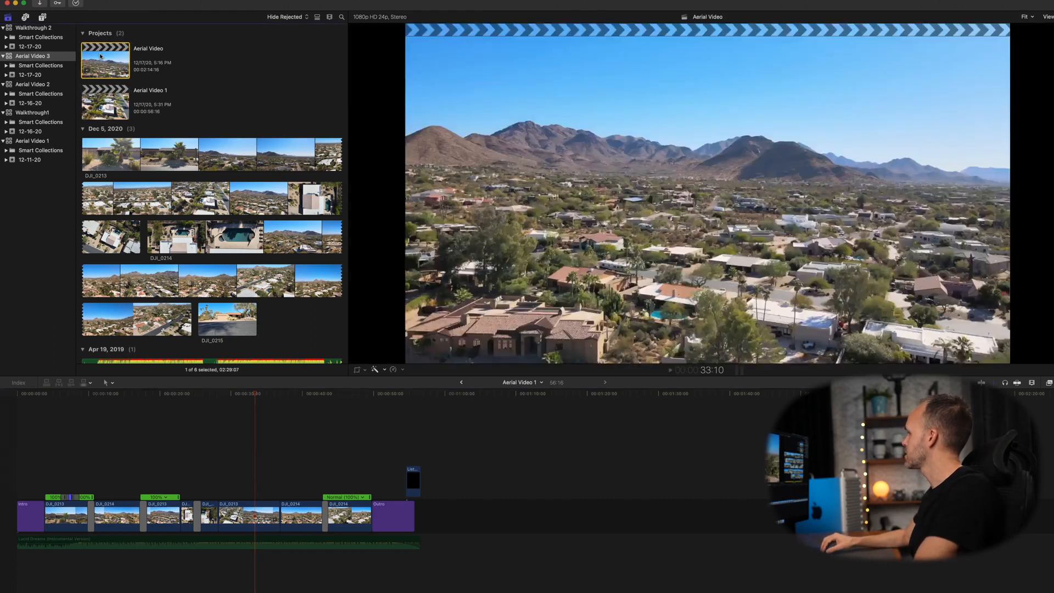
# - Open the Aerial Video project and select the DJI_0214 clip that begins at about 1:49
pyautogui.doubleClick(104, 58)
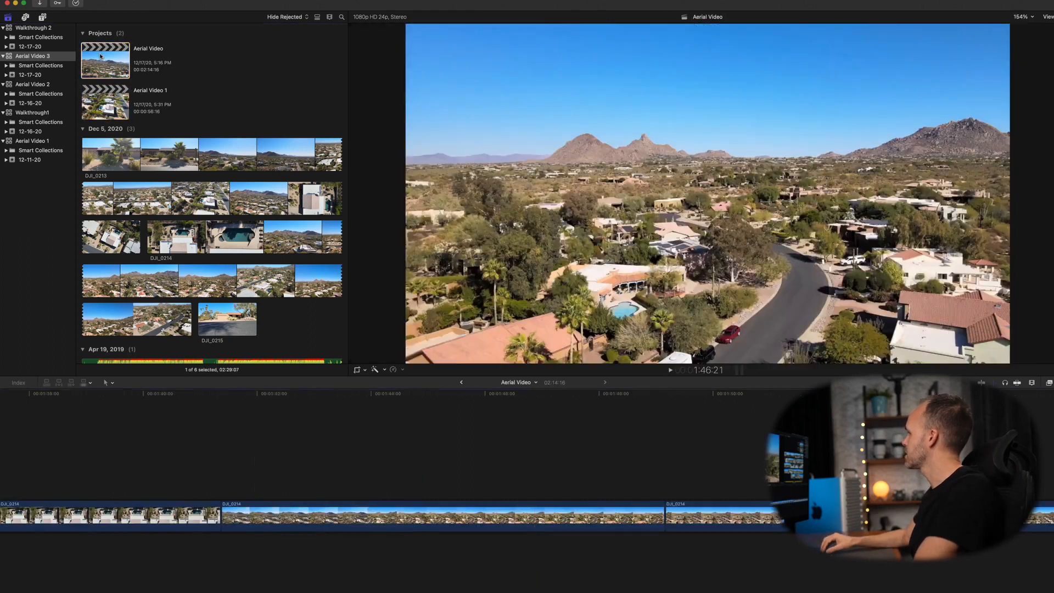
pyautogui.click(692, 468)
pyautogui.hscroll(5, 734, 471)
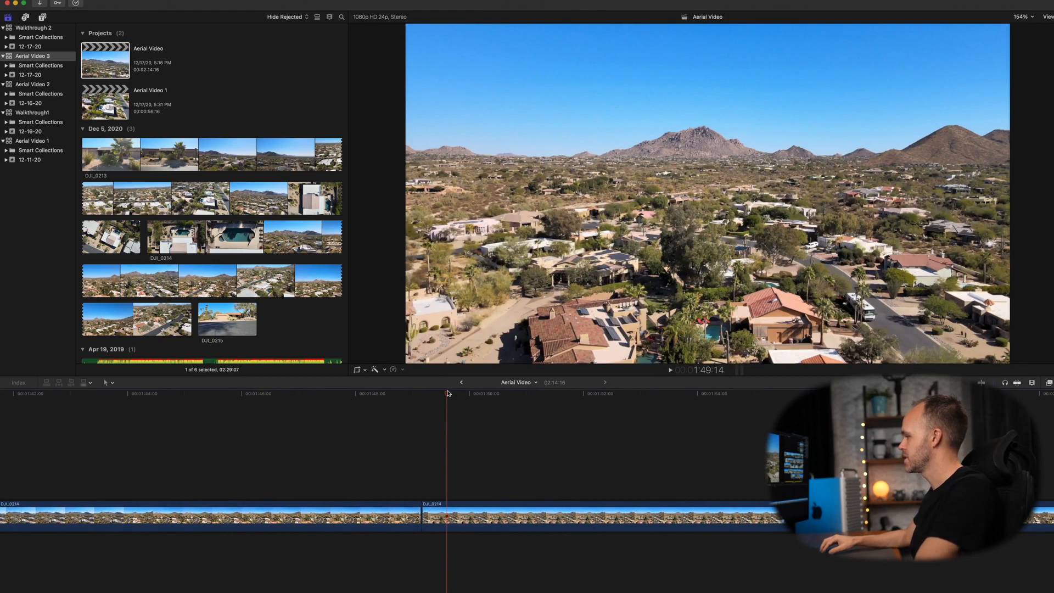
pyautogui.moveTo(448, 393); pyautogui.dragTo(424, 394)
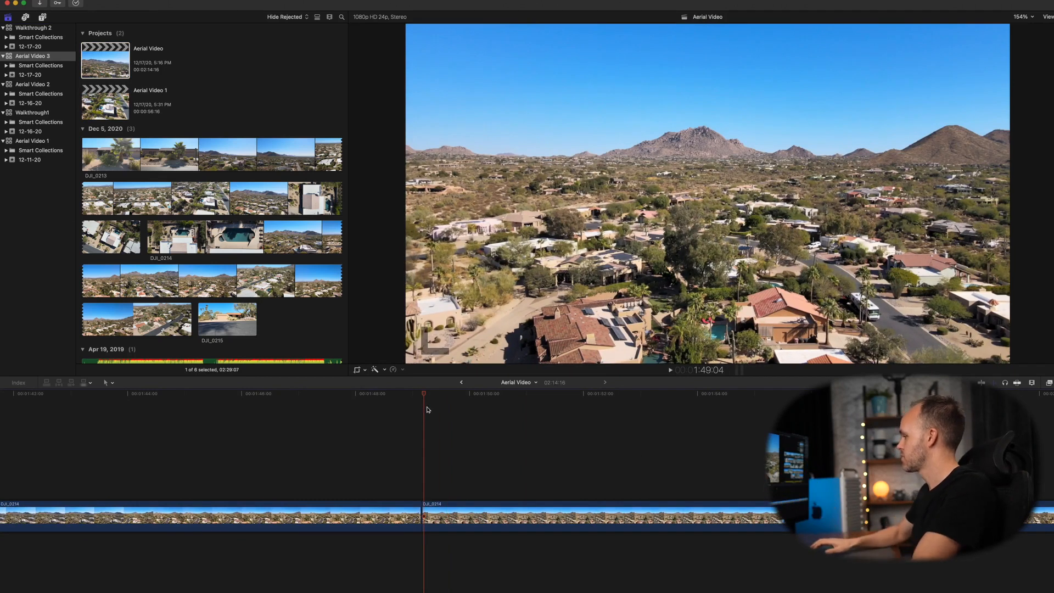
pyautogui.hscroll(5, 330, 450)
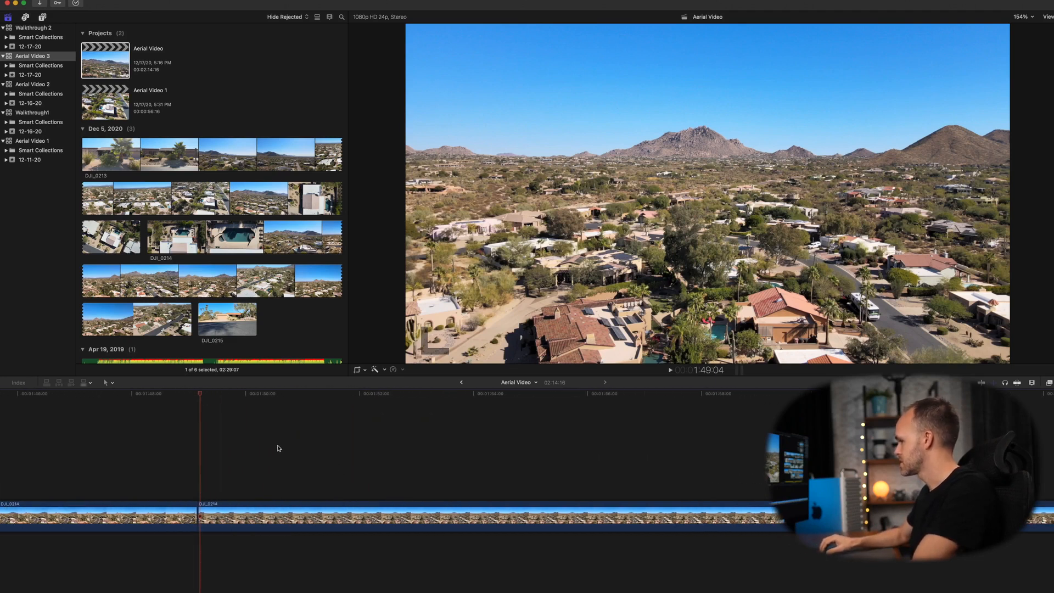
pyautogui.press('super+minus')
pyautogui.press('super+minus')
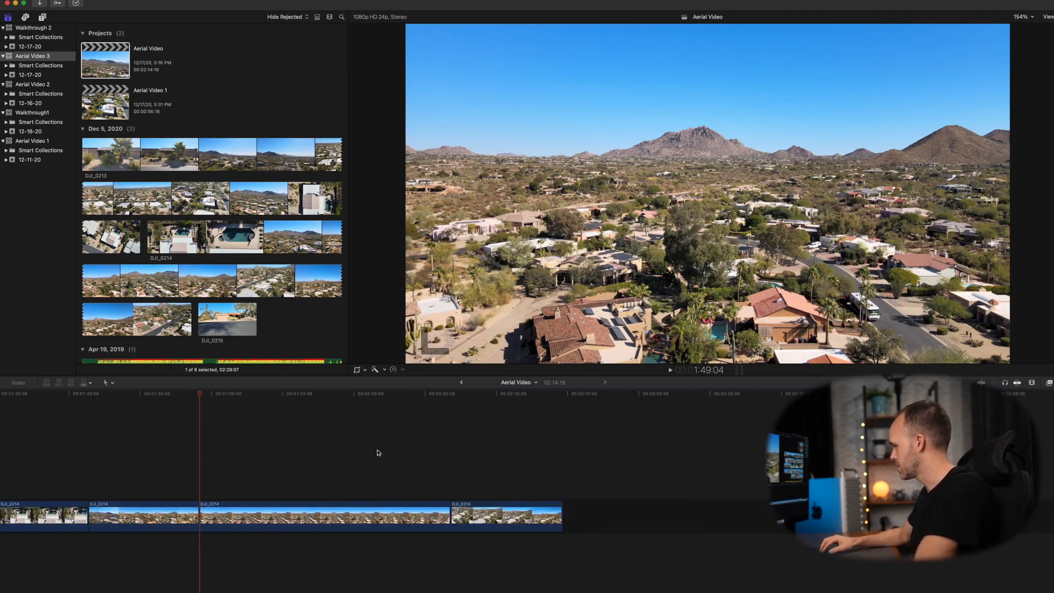
pyautogui.moveTo(202, 396); pyautogui.dragTo(221, 440)
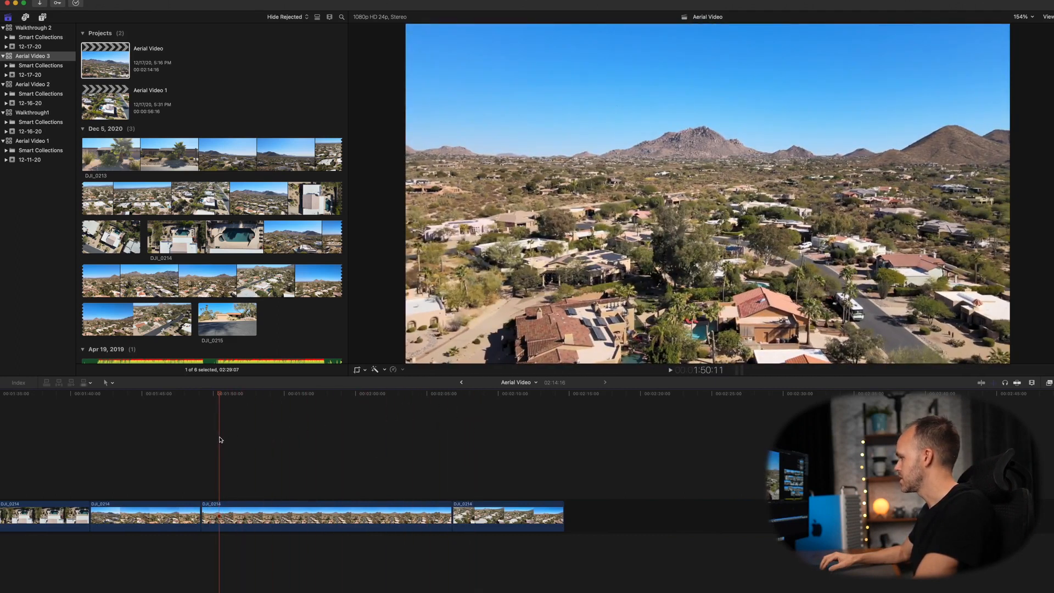
pyautogui.click(276, 509)
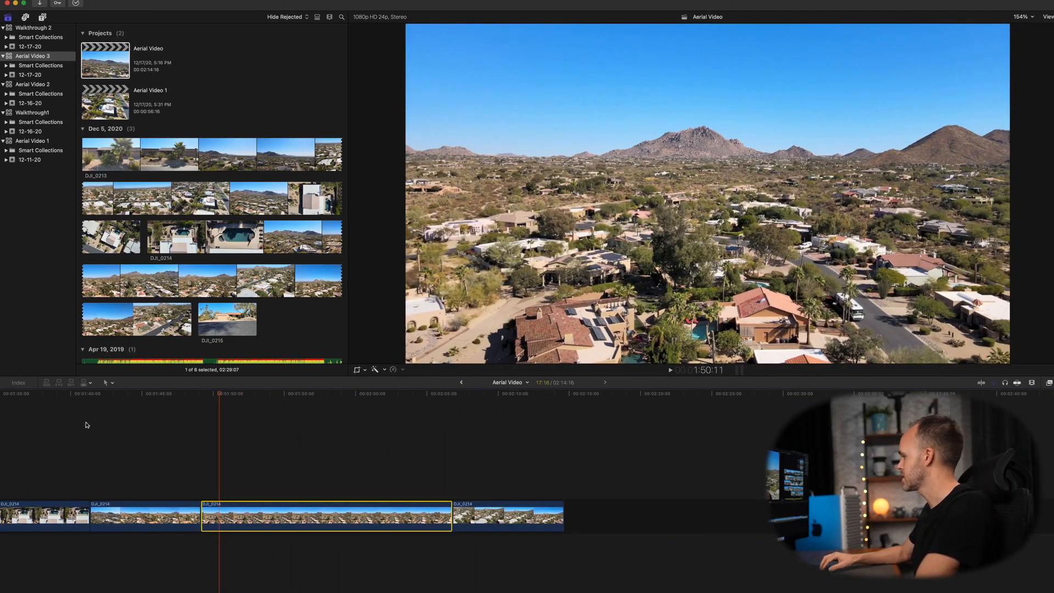
# - Play the footage across the start of the selected clip and stop the playhead at 1:51:16
pyautogui.moveTo(221, 395); pyautogui.dragTo(193, 398)
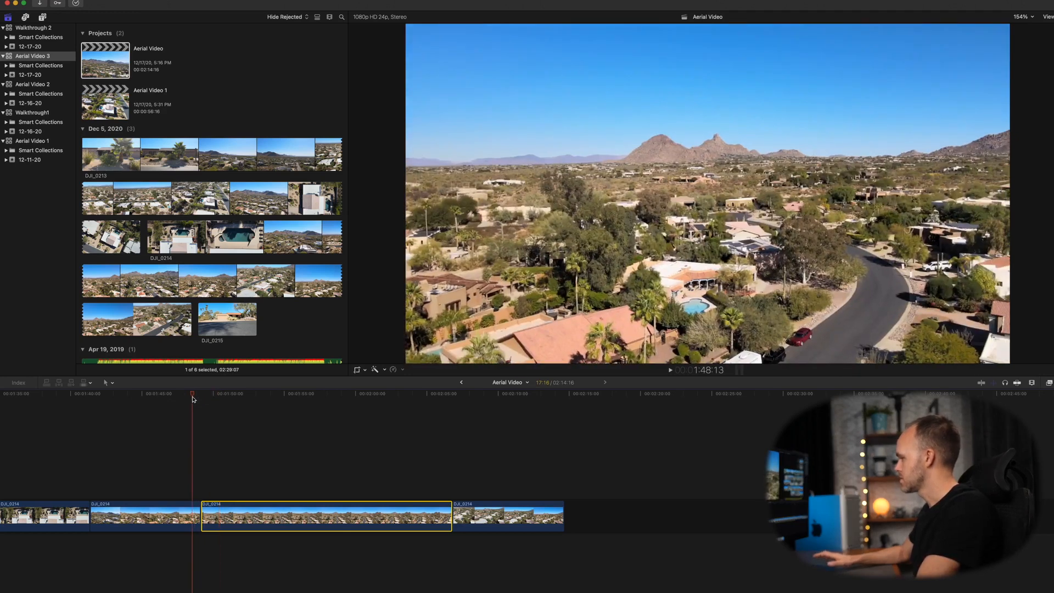
pyautogui.press('space')
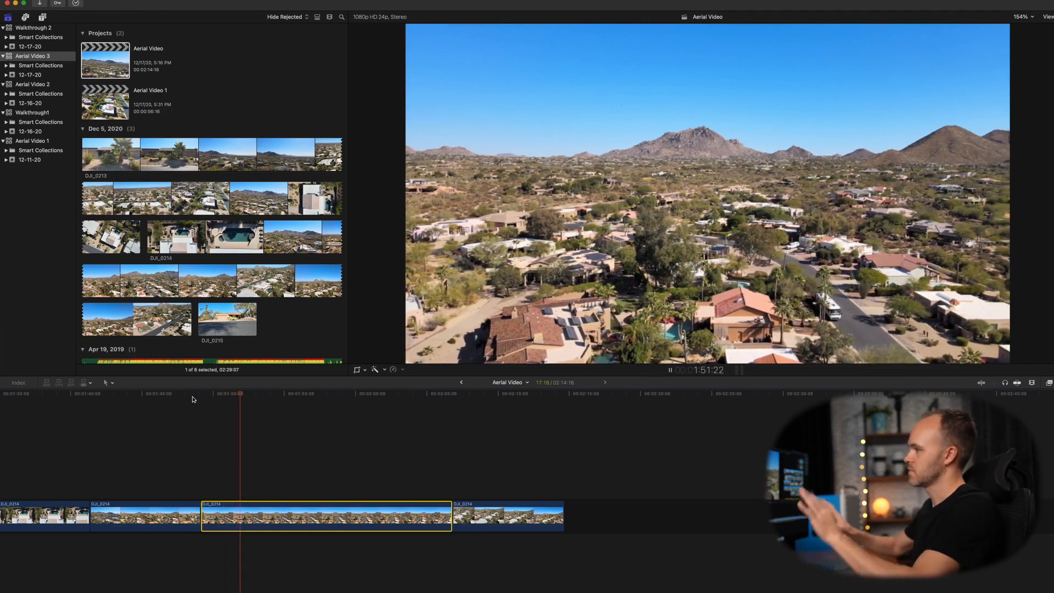
pyautogui.press('space')
pyautogui.moveTo(248, 397); pyautogui.dragTo(194, 404)
pyautogui.press('space')
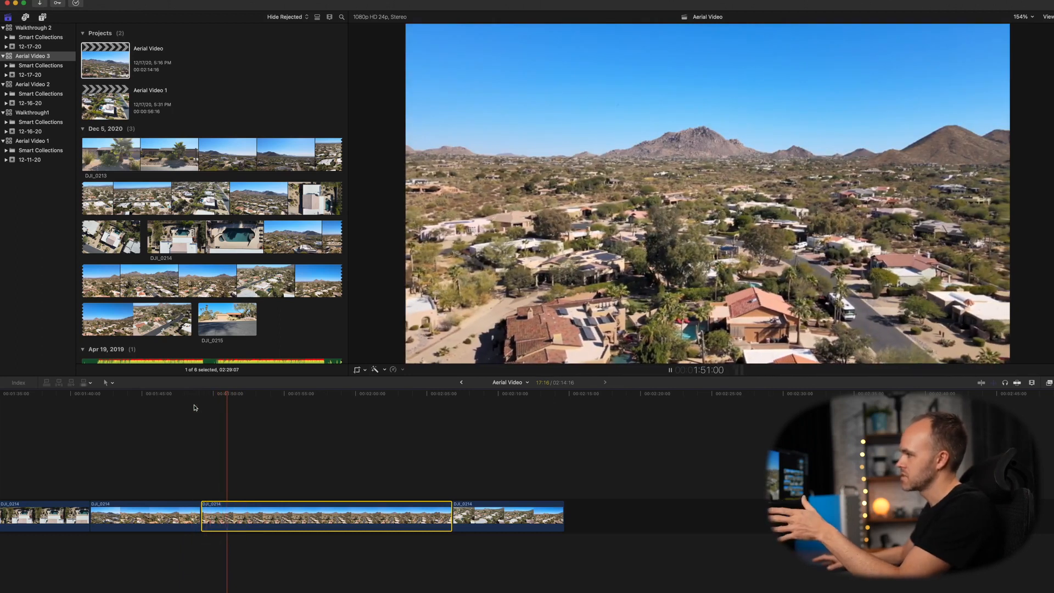
pyautogui.press('space')
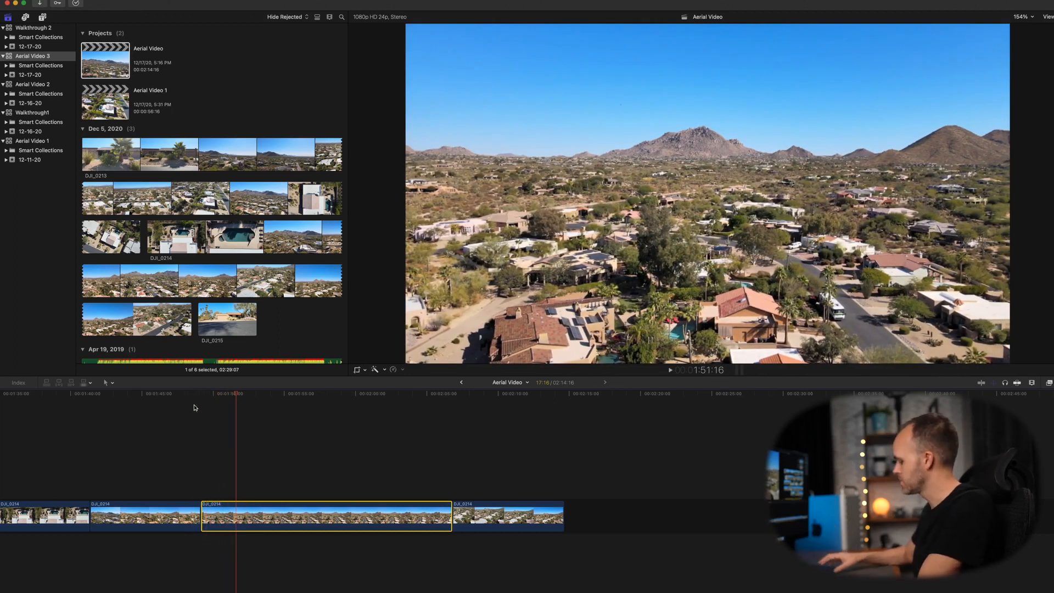
# - Split the selected clip's speed with Blade Speed at 1:51:16 and 2:03:04
pyautogui.press('super+r')
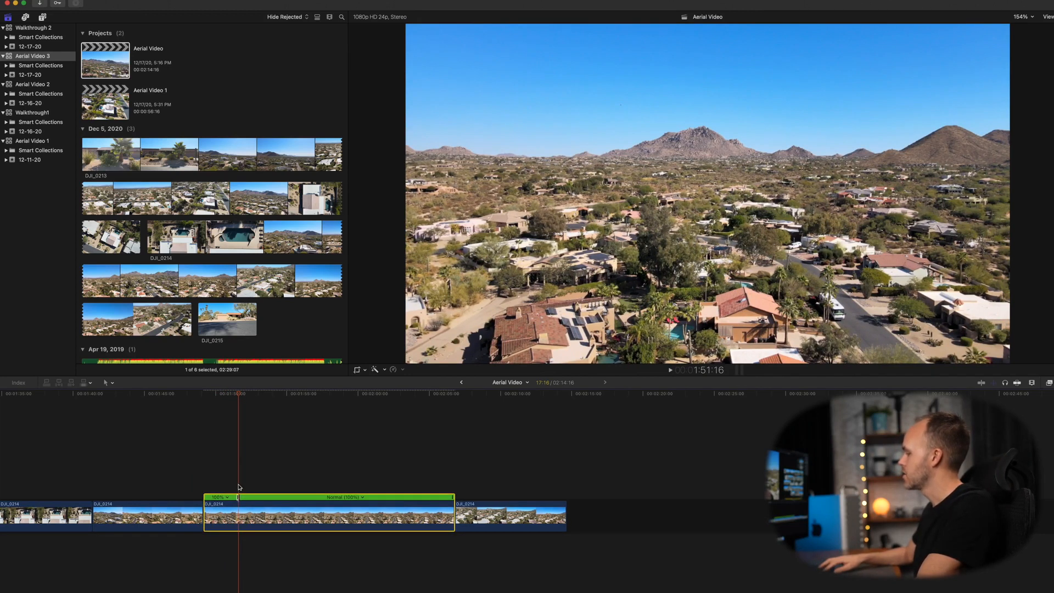
pyautogui.moveTo(240, 395); pyautogui.dragTo(404, 405)
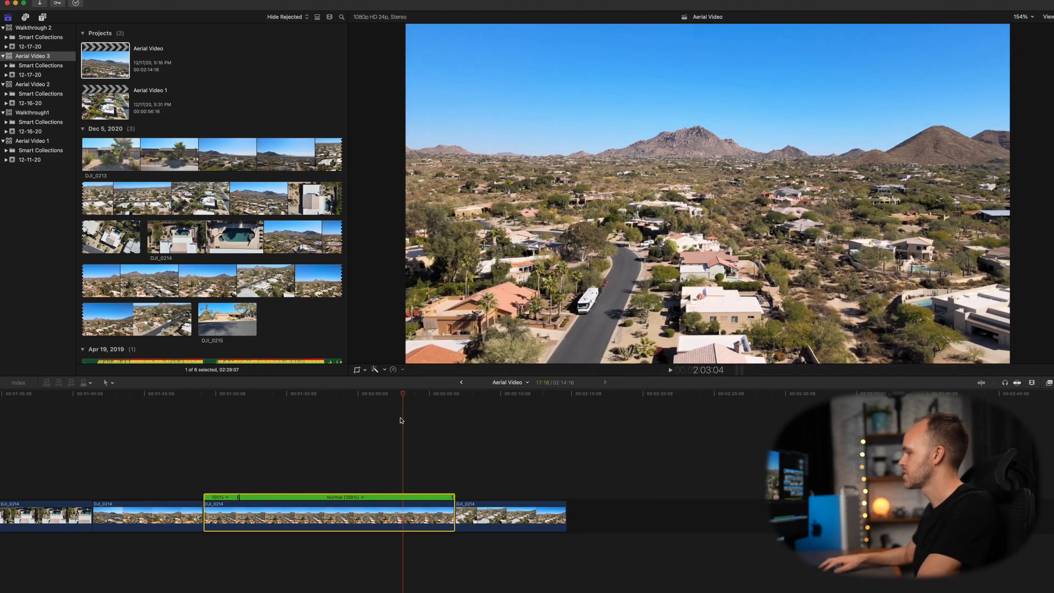
pyautogui.hotkey('shift', 'b')
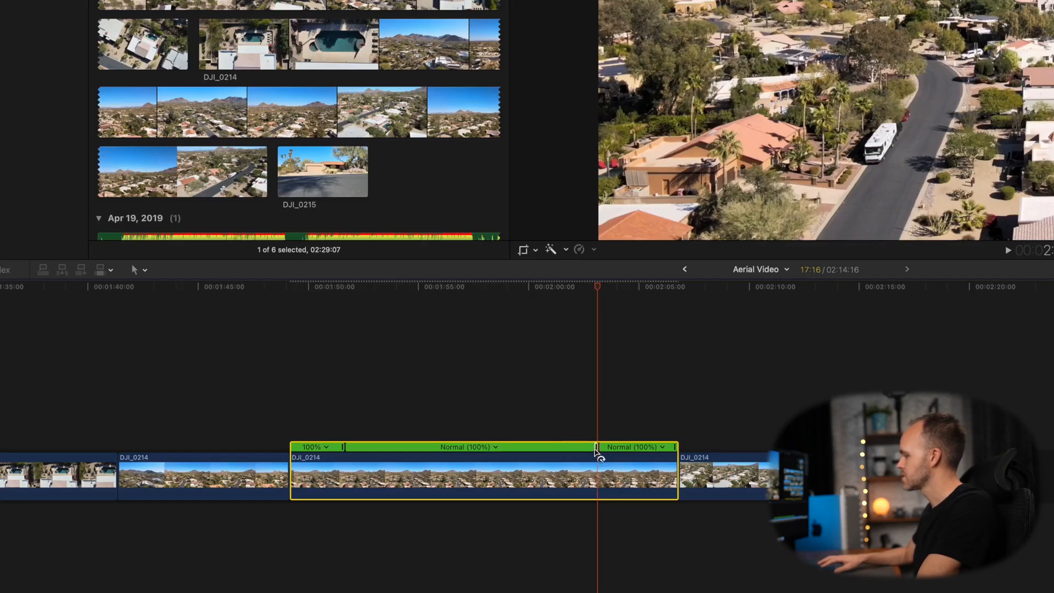
# - Shorten the clip's middle speed segment to speed it up to 404%, and play it back
pyautogui.moveTo(598, 448); pyautogui.dragTo(409, 448)
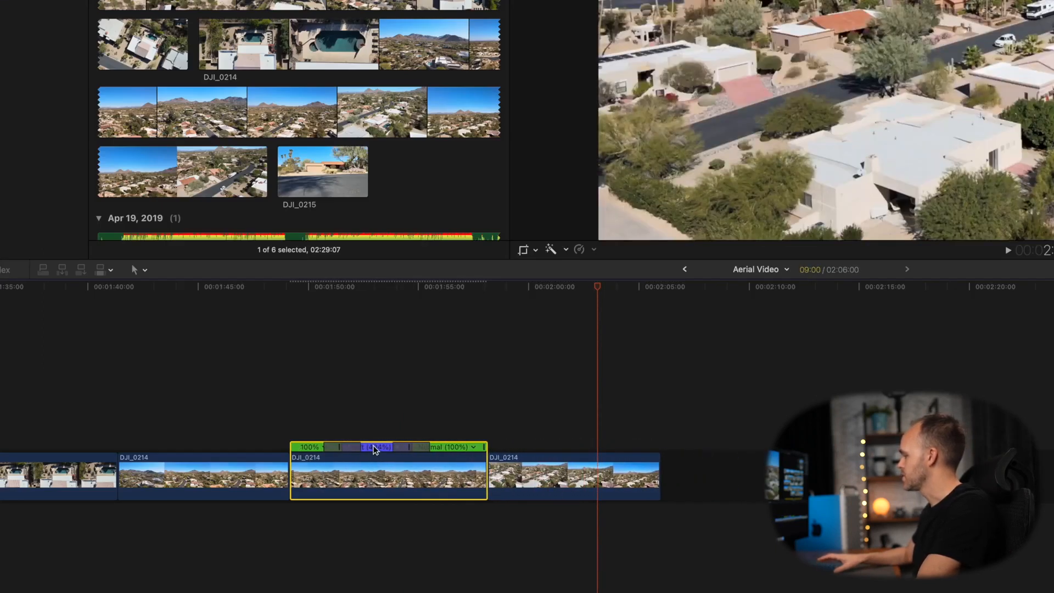
pyautogui.click(293, 337)
pyautogui.press('space')
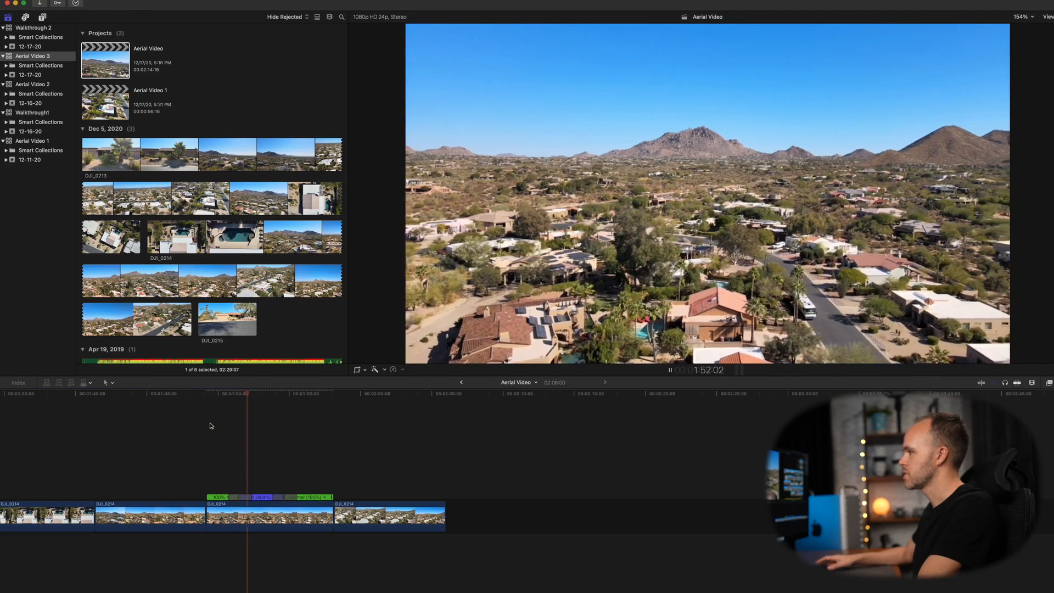
pyautogui.press('space')
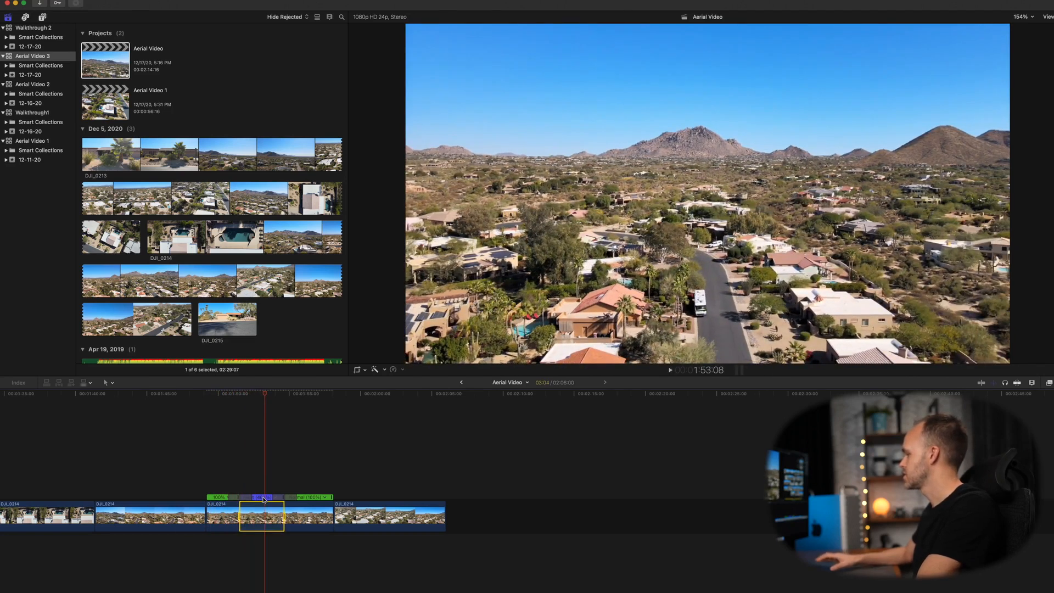
# - Set the middle speed segment's custom rate to 1600%
pyautogui.doubleClick(263, 498)
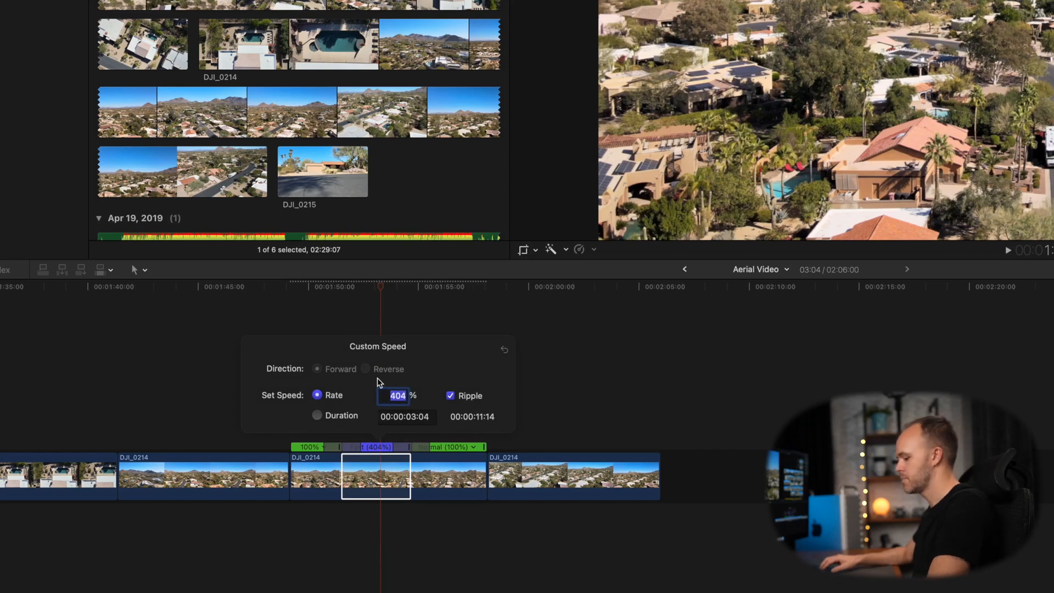
pyautogui.write('1600')
pyautogui.press('Return')
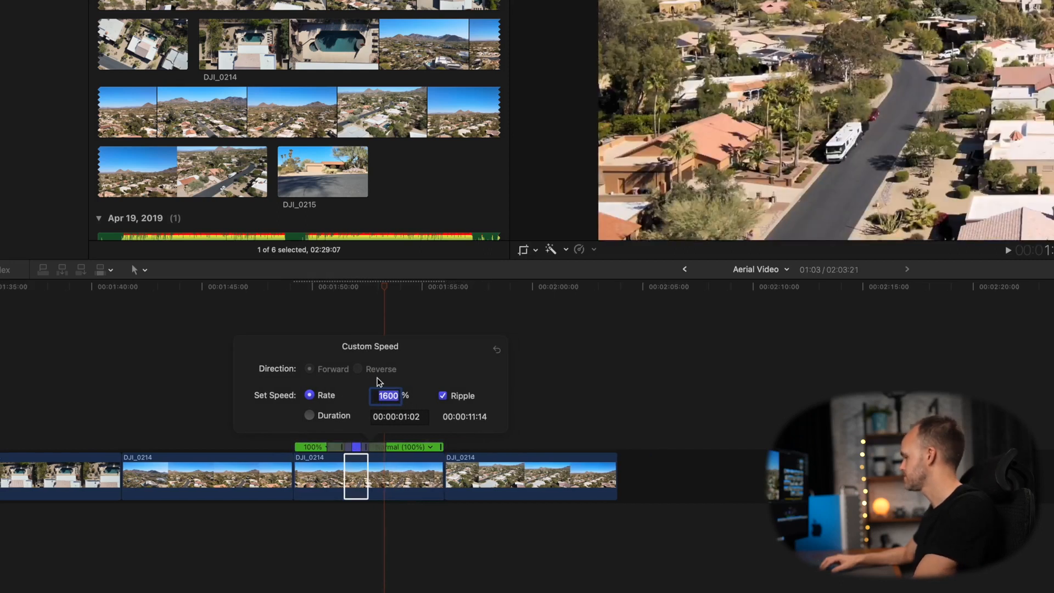
pyautogui.click(728, 393)
# - Play back the speed ramp from the start of the clip through the 1600% segment
pyautogui.click(269, 336)
pyautogui.press('space')
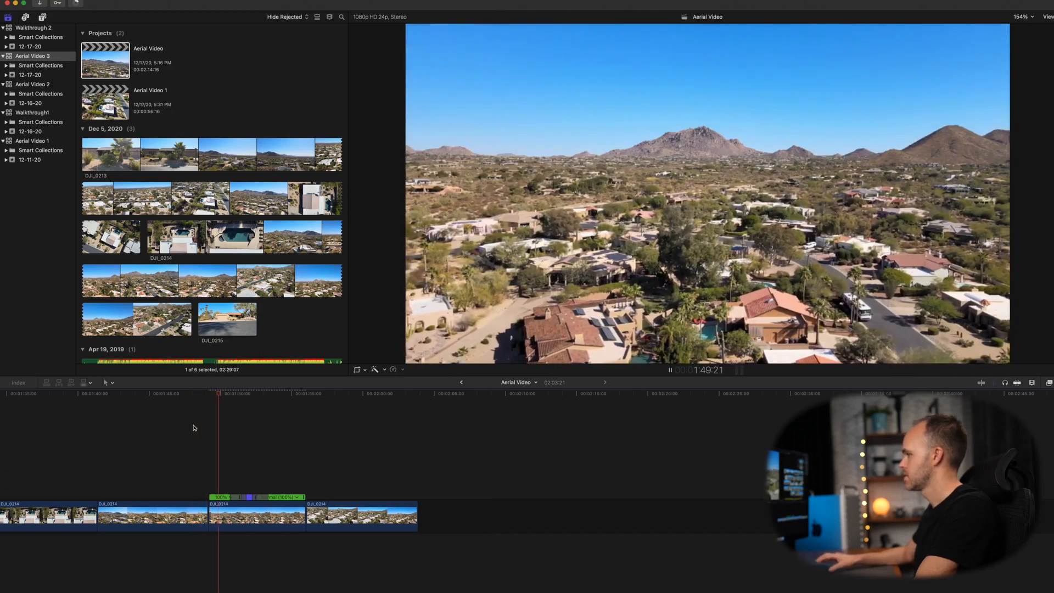
pyautogui.press('space')
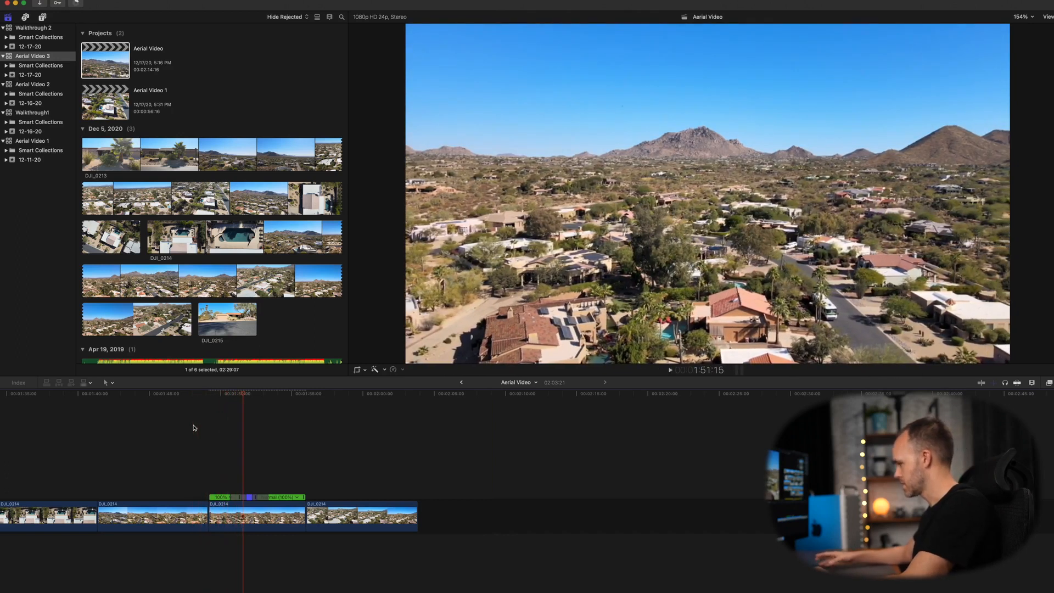
pyautogui.press('space')
pyautogui.press('super+equal')
pyautogui.press('super+equal')
pyautogui.press('super+equal')
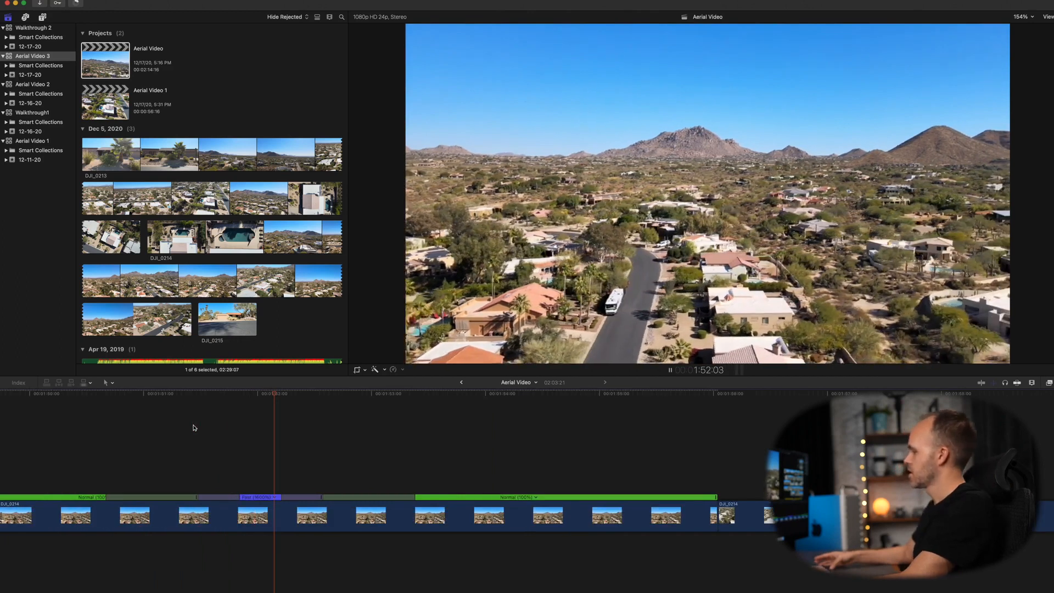
pyautogui.press('space')
# - Remove the speed transition at the end of the 1600% segment and play back the clip
pyautogui.press('super+minus')
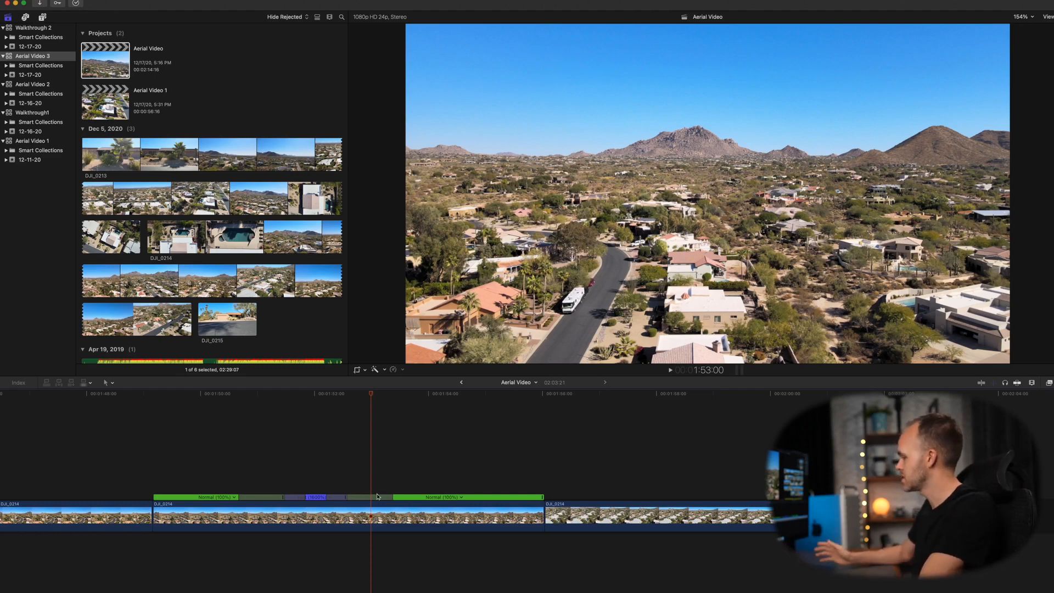
pyautogui.moveTo(391, 498); pyautogui.dragTo(337, 497)
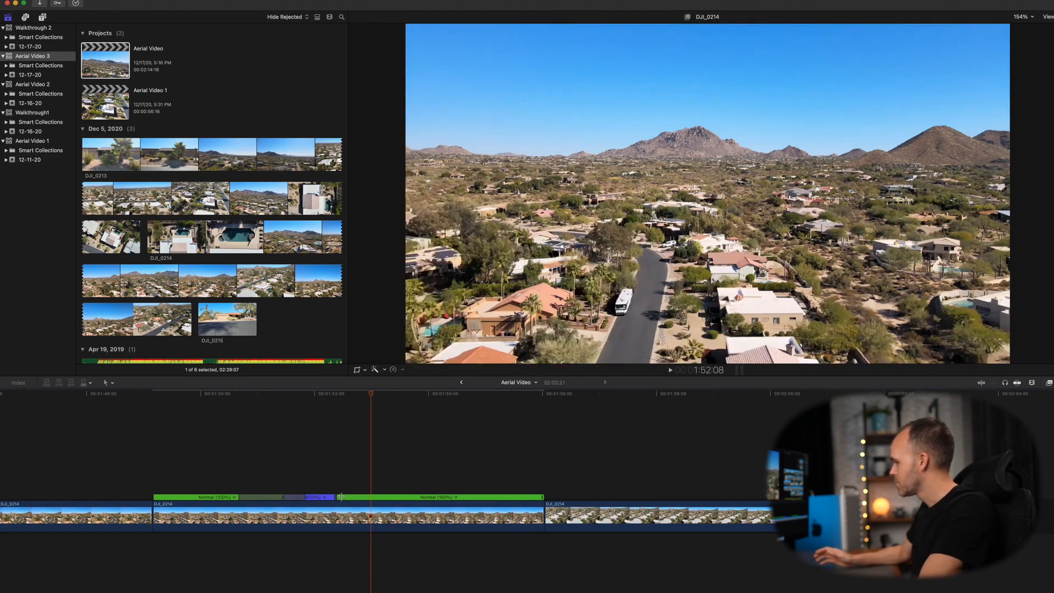
pyautogui.click(331, 434)
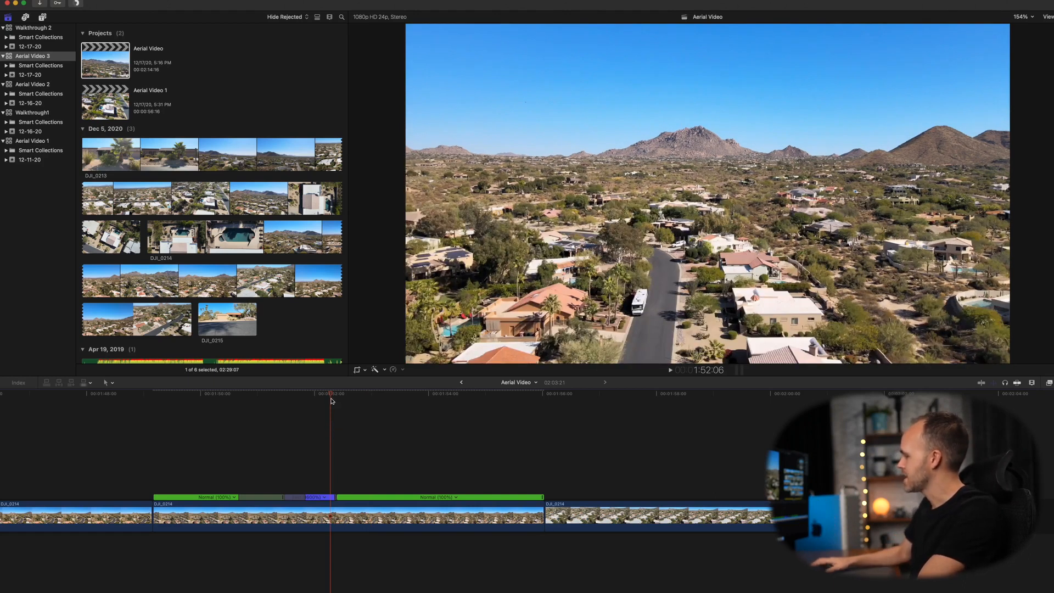
pyautogui.press('space')
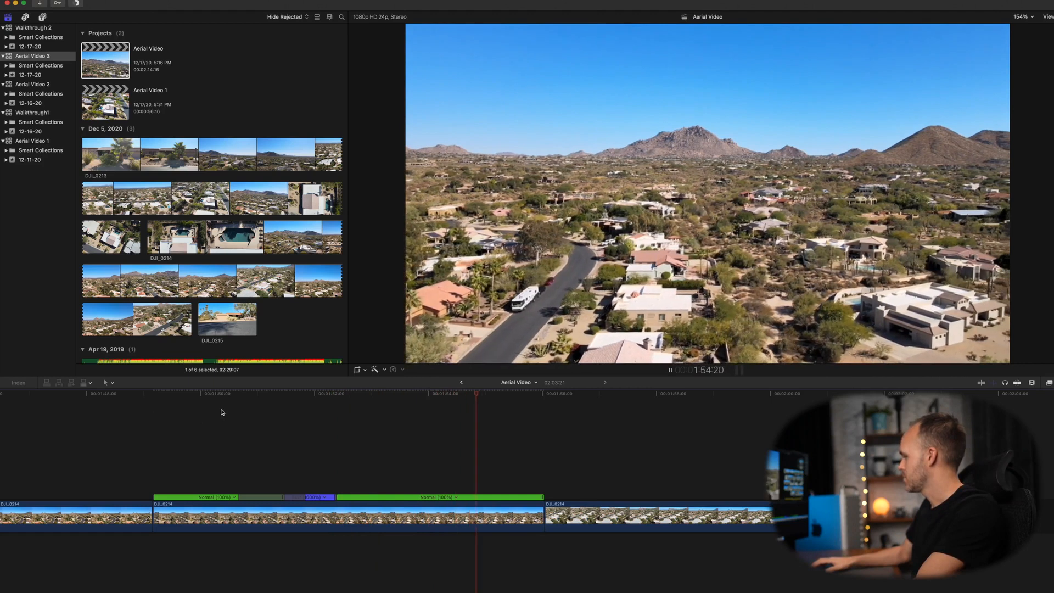
# - Replay the end of the speed-ramped clip in the Aerial Video project and stop playback
pyautogui.click(222, 412)
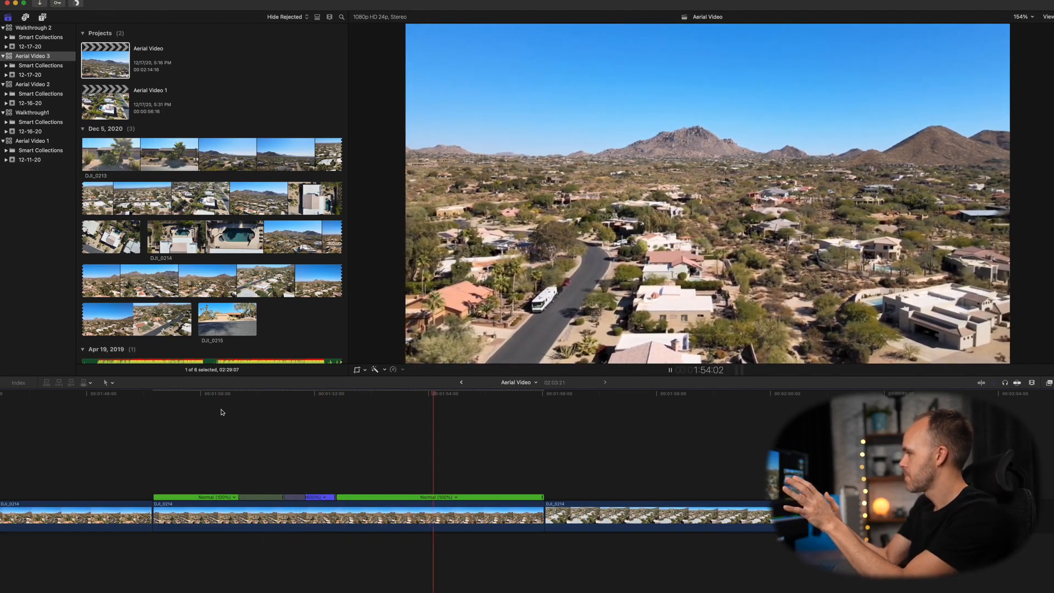
pyautogui.click(222, 412)
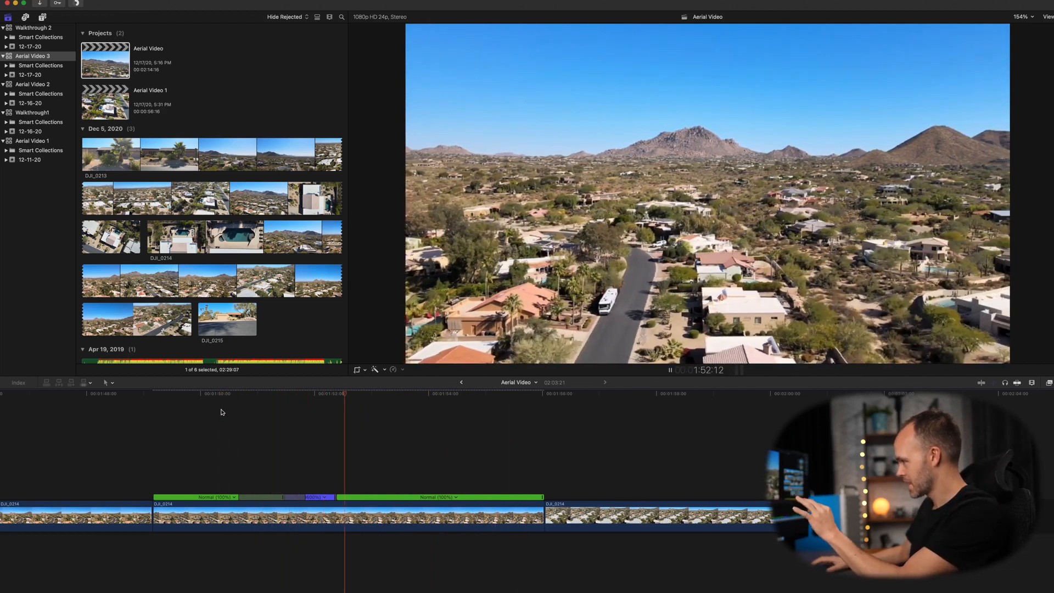
pyautogui.press('space')
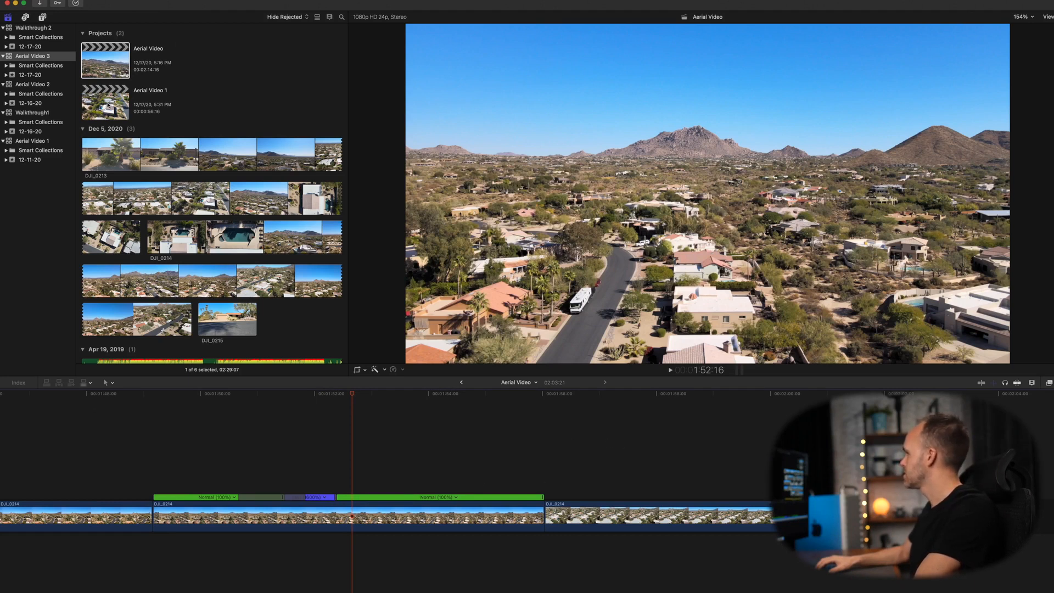
# - Open the Aerial Video 1 project and place the playhead in the last DJI_0214 clip before the outro
pyautogui.doubleClick(108, 107)
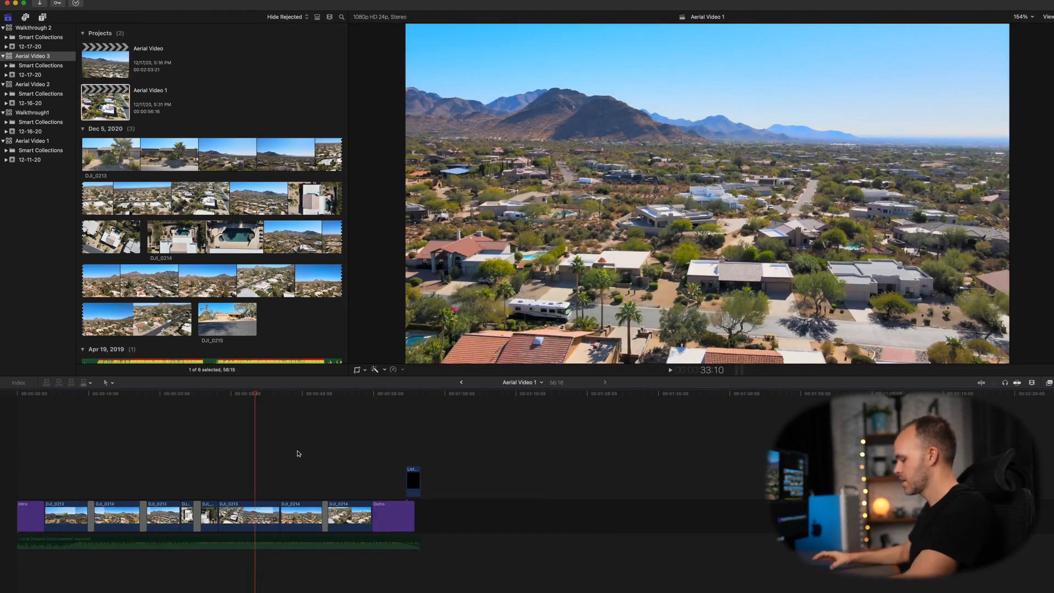
pyautogui.press('super+equal')
pyautogui.press('super+equal')
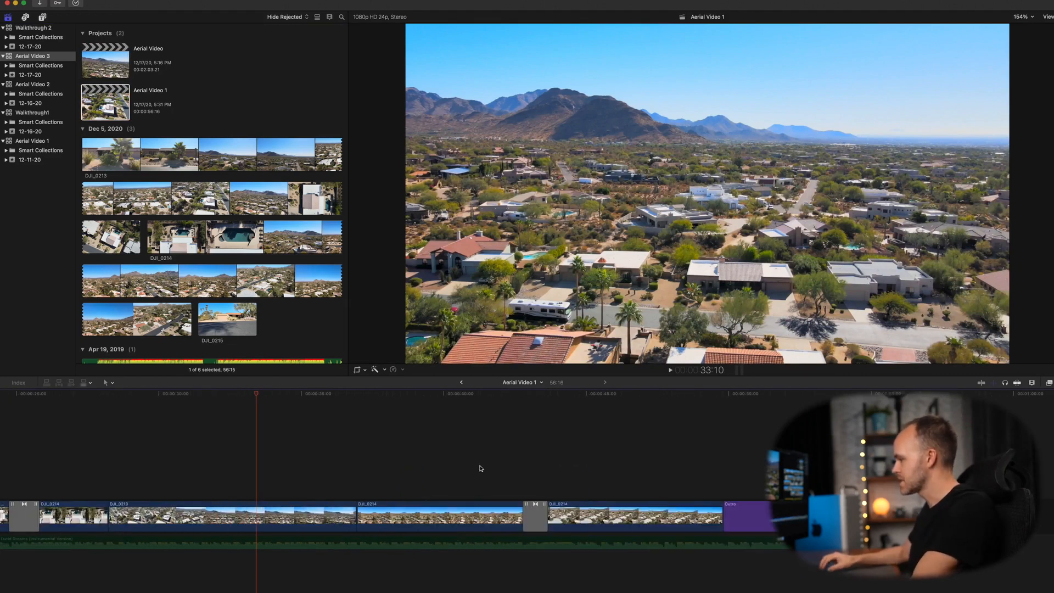
pyautogui.click(562, 438)
pyautogui.hscroll(2, 549, 439)
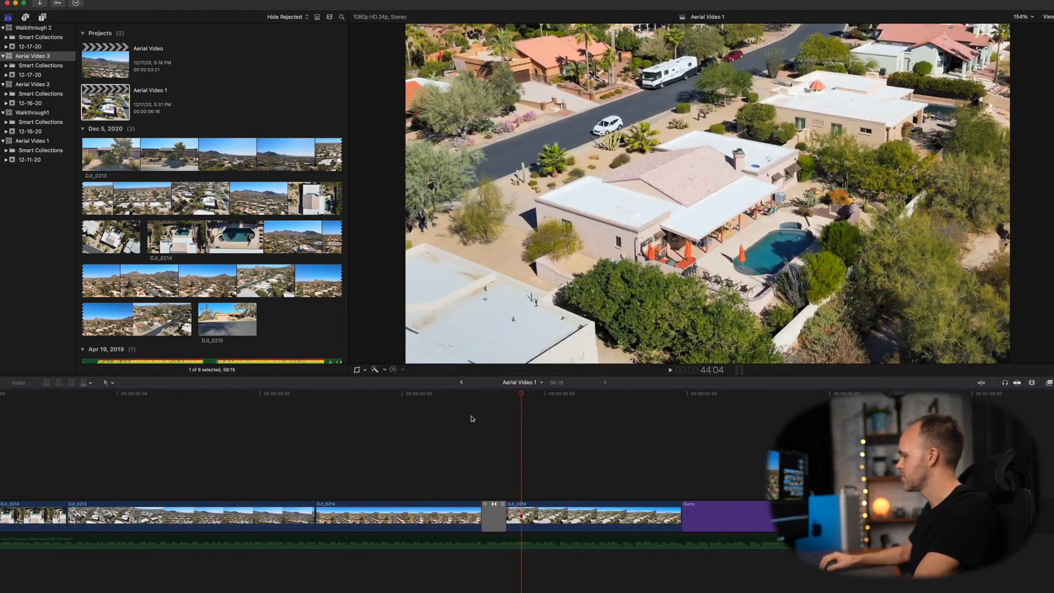
# - Play back the last two DJI_0214 clips through the transition between them and pause at about 45:15
pyautogui.click(471, 419)
pyautogui.click(324, 443)
pyautogui.press('space')
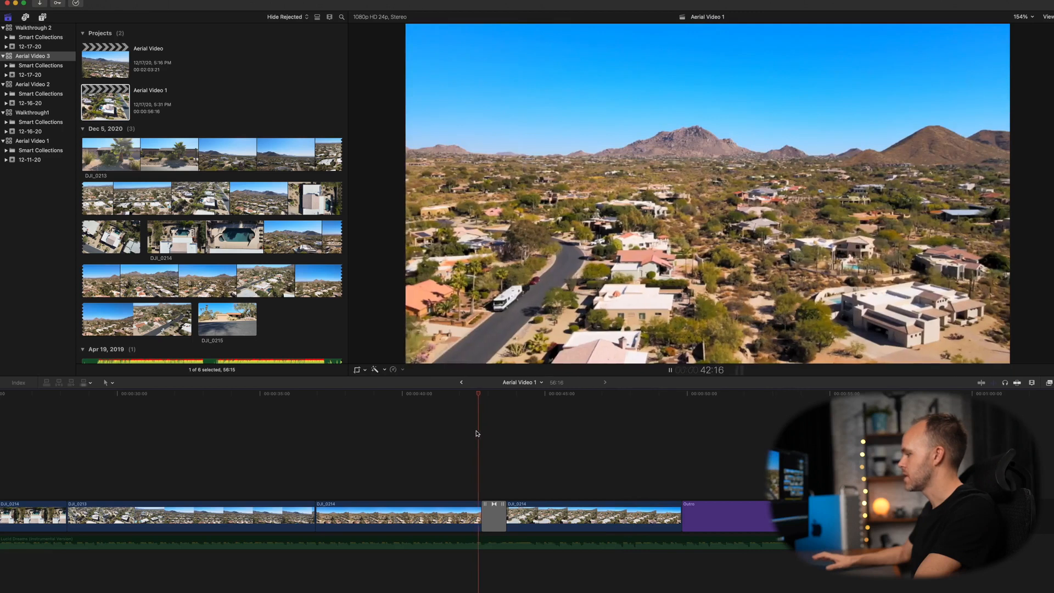
pyautogui.click(482, 430)
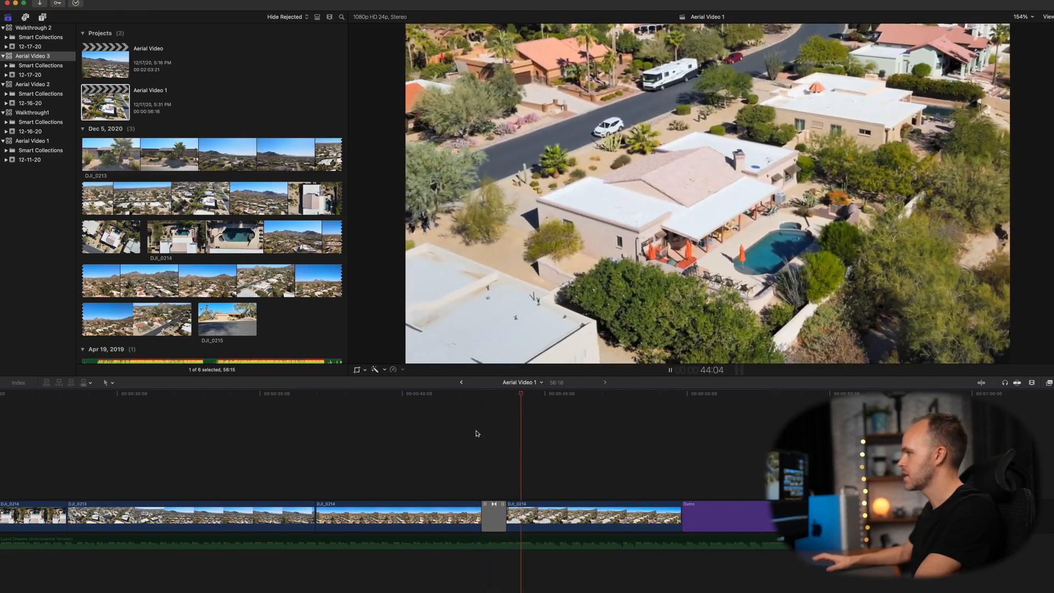
pyautogui.press('space')
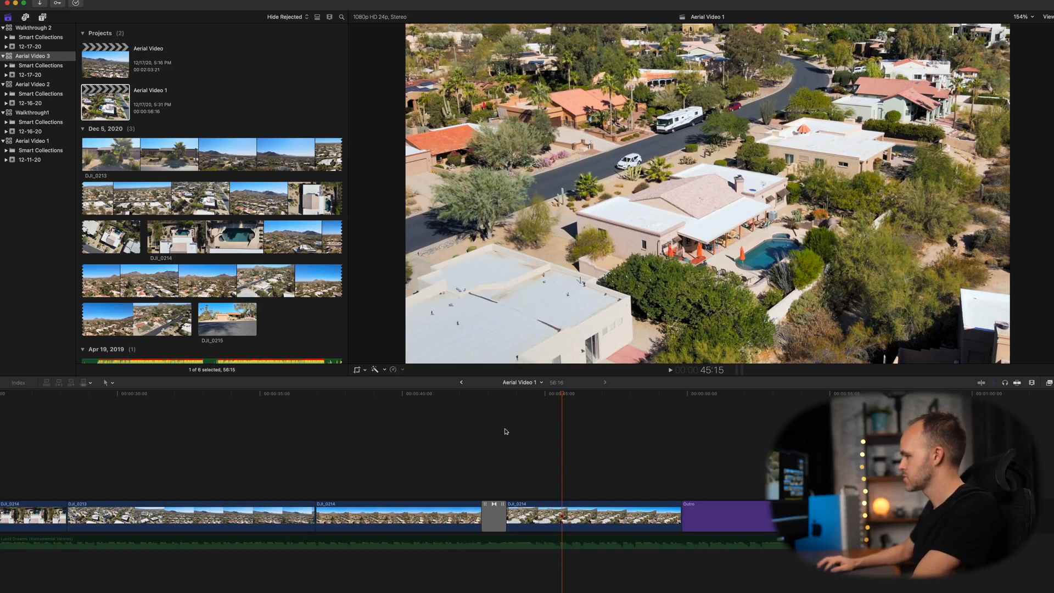
# - Try splitting the last DJI_0214 clip at 45:15, and undo the split
pyautogui.press('b')
pyautogui.click(565, 506)
pyautogui.press('a')
pyautogui.click(575, 510)
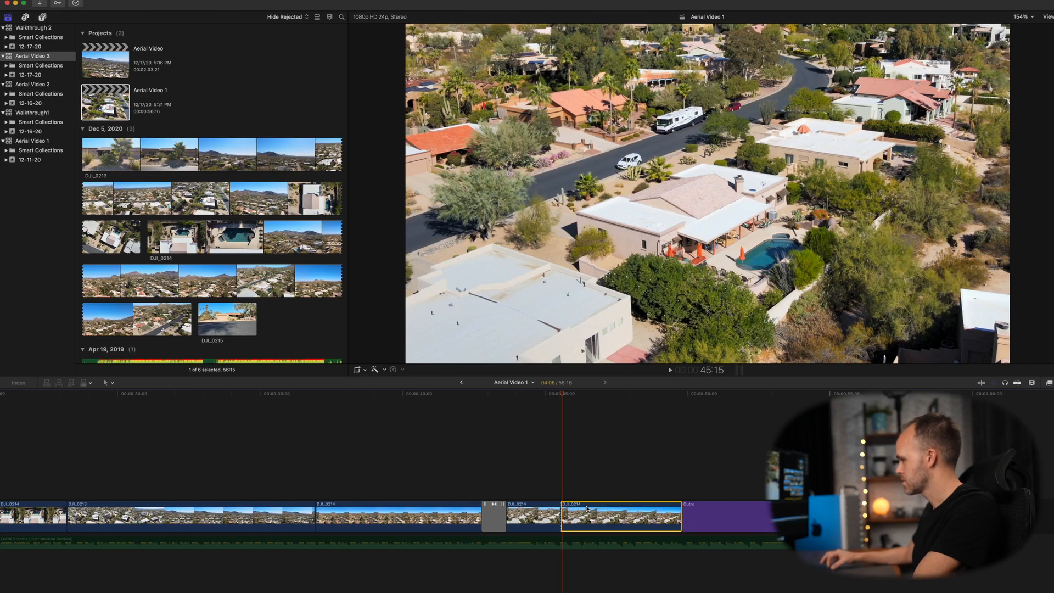
pyautogui.press('super+z')
# - Split the last DJI_0214 clip at 45:14
pyautogui.click(562, 510)
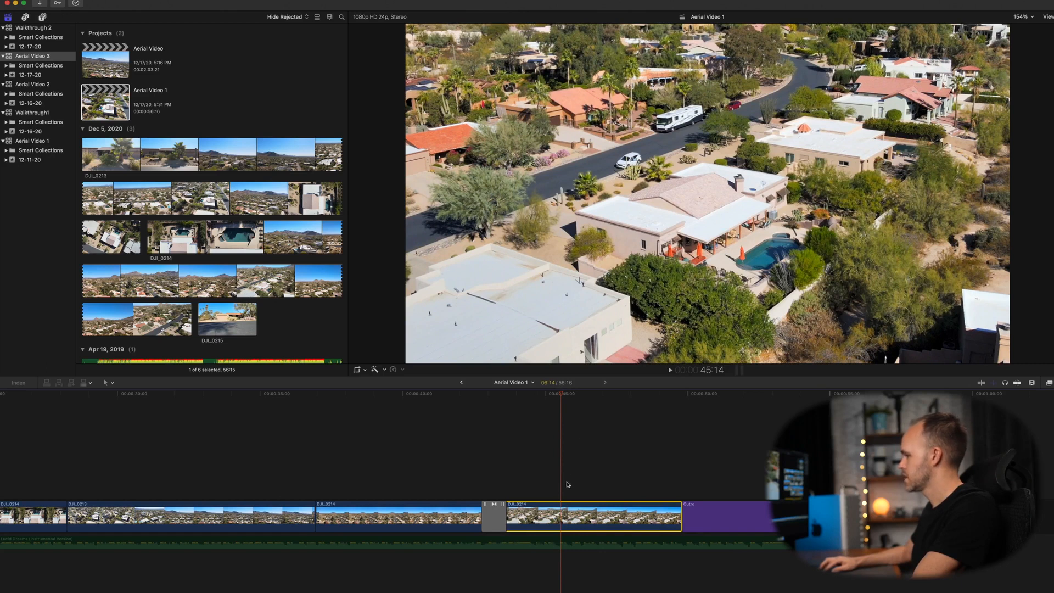
pyautogui.press('b')
pyautogui.click(561, 515)
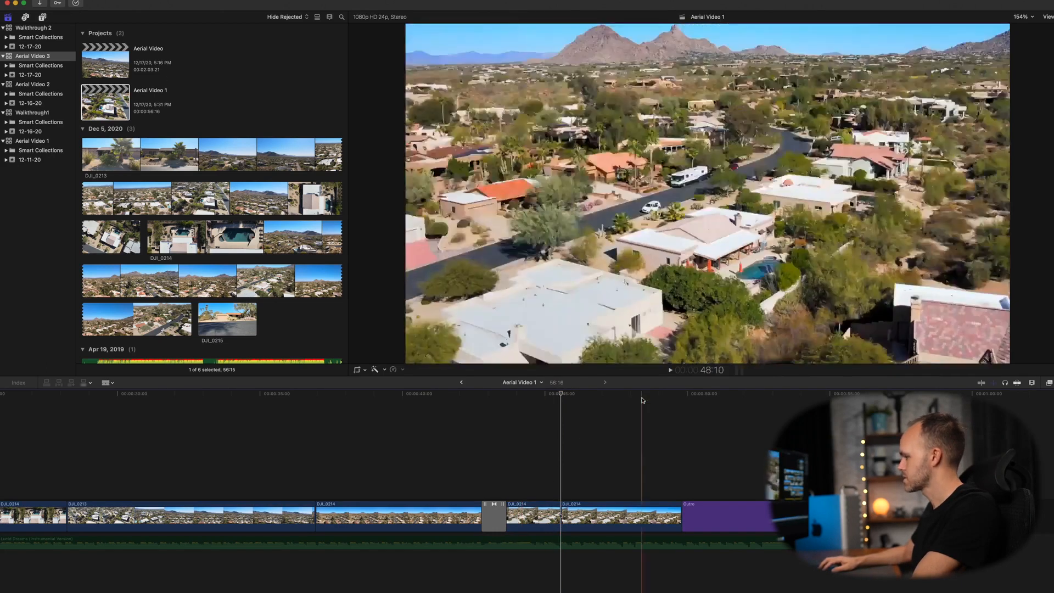
# - Apply a speed ramp to 0% to the part of the last DJI_0214 clip after the cut
pyautogui.press('a')
pyautogui.click(586, 509)
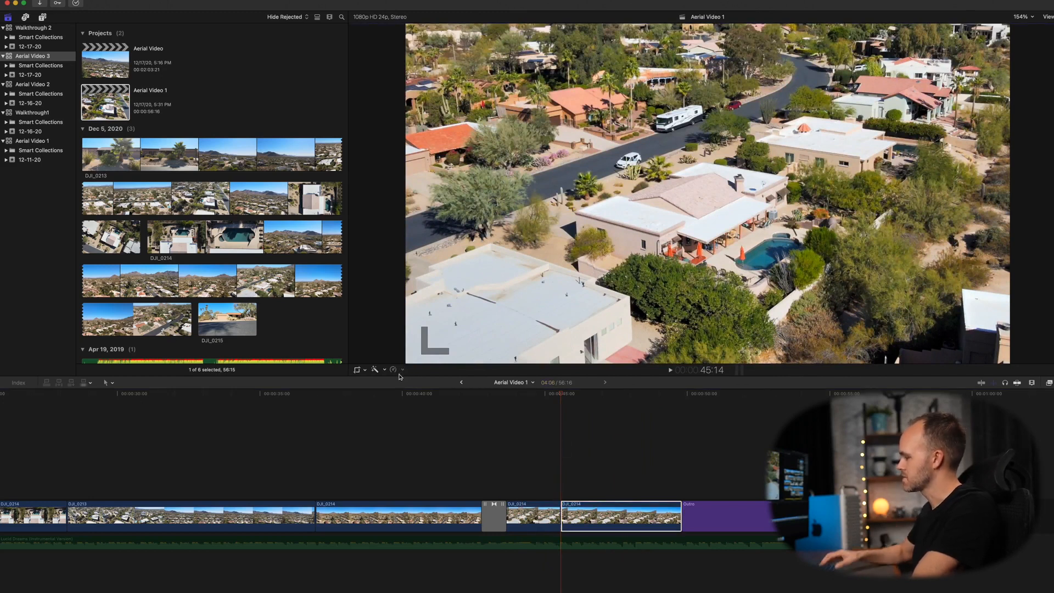
pyautogui.click(595, 440)
pyautogui.click(594, 407)
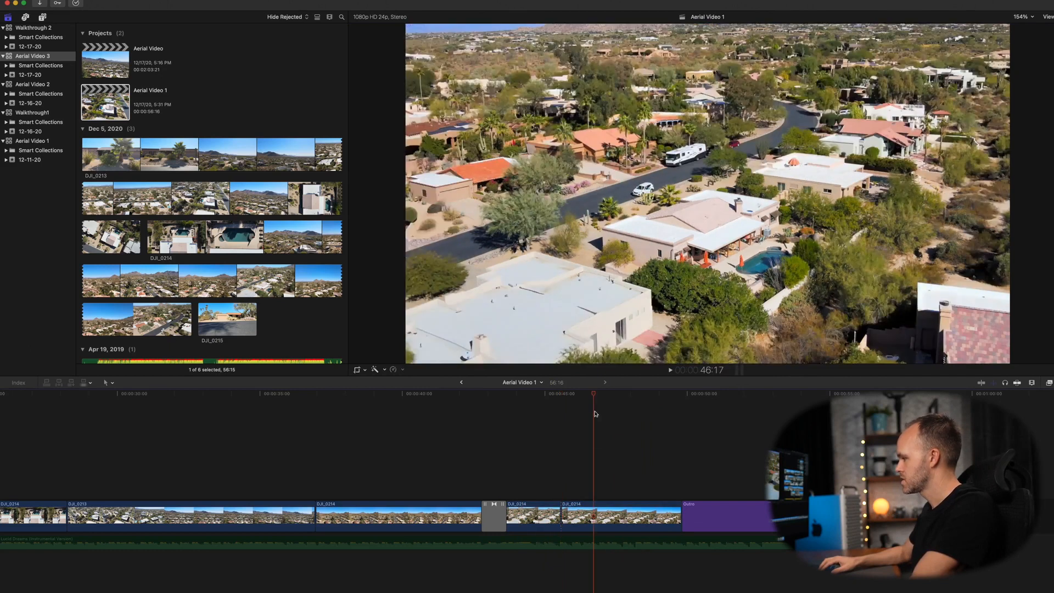
pyautogui.click(581, 515)
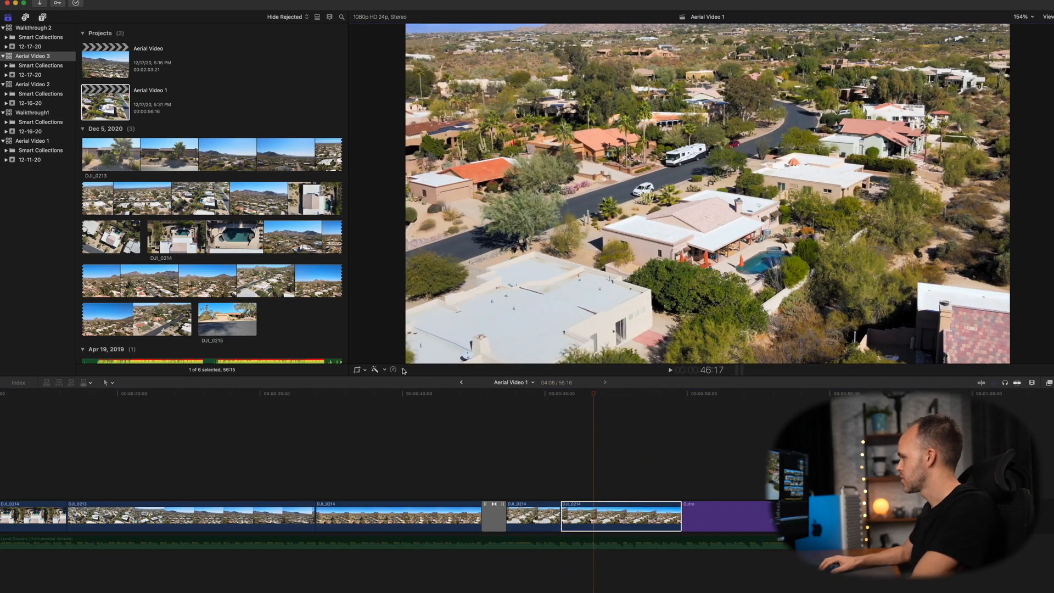
pyautogui.click(404, 371)
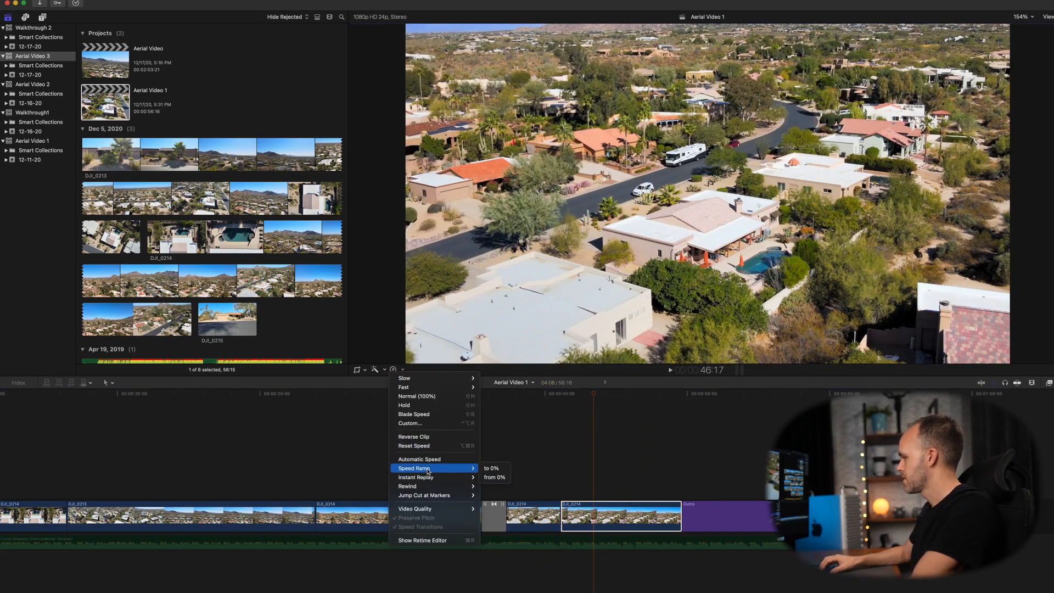
pyautogui.click(491, 469)
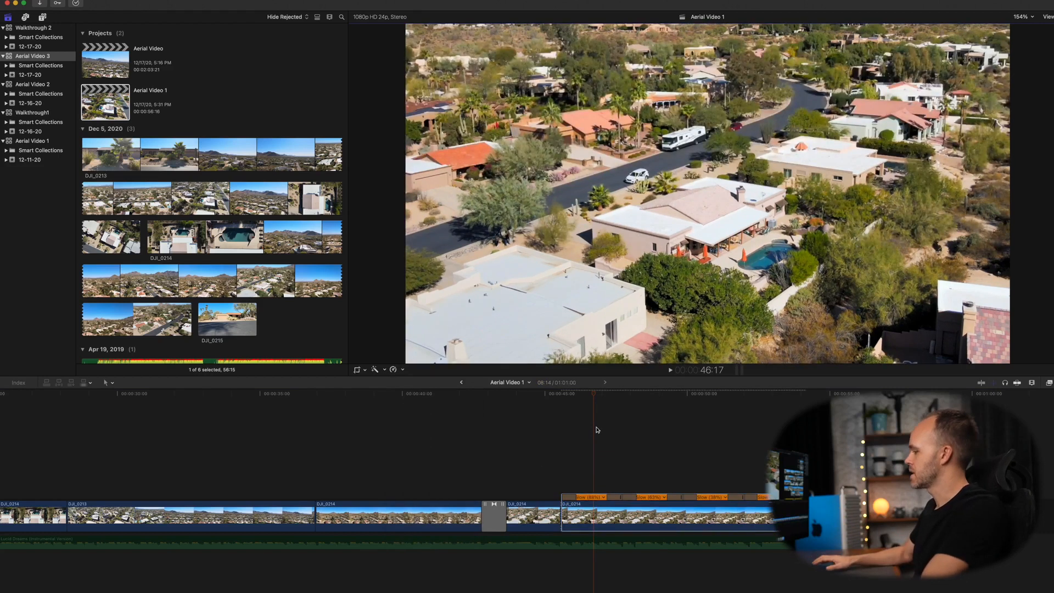
# - Play back the ramp from just before the cut, and undo both the speed ramp and the split
pyautogui.click(536, 412)
pyautogui.press('space')
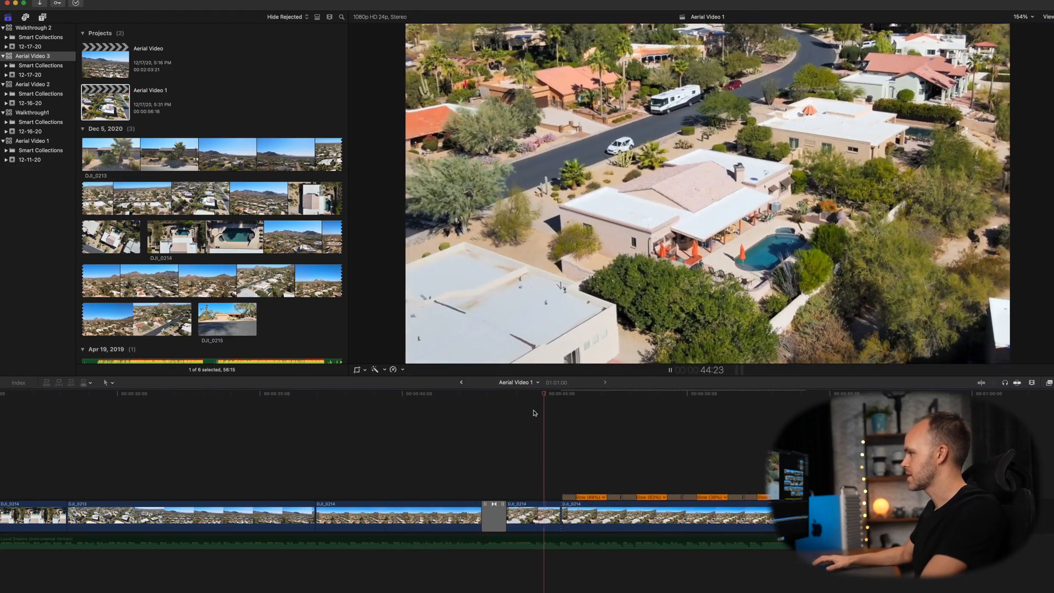
pyautogui.press('space')
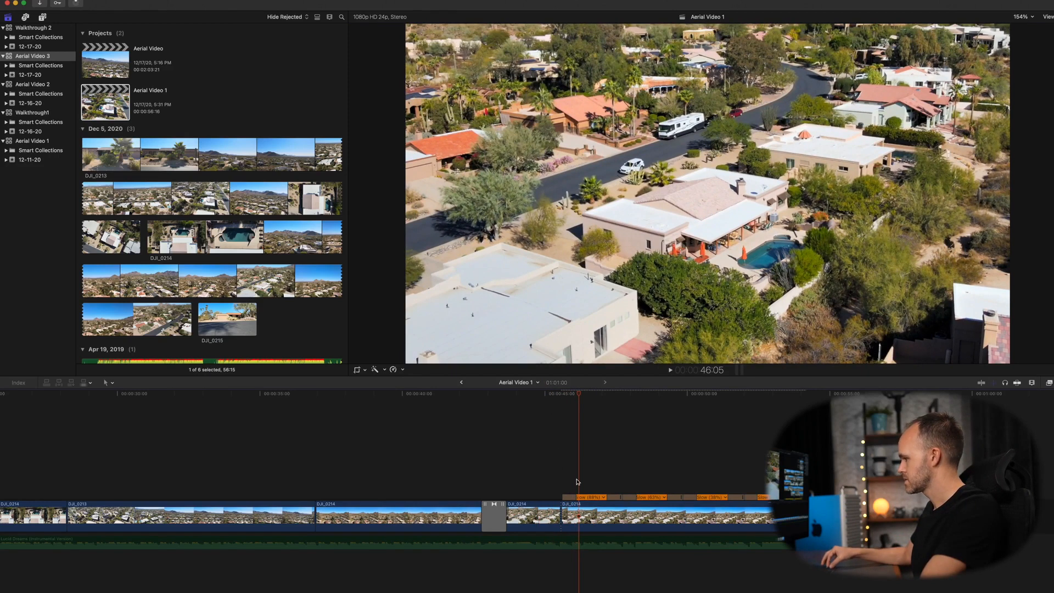
pyautogui.press('super+z')
pyautogui.press('super+z')
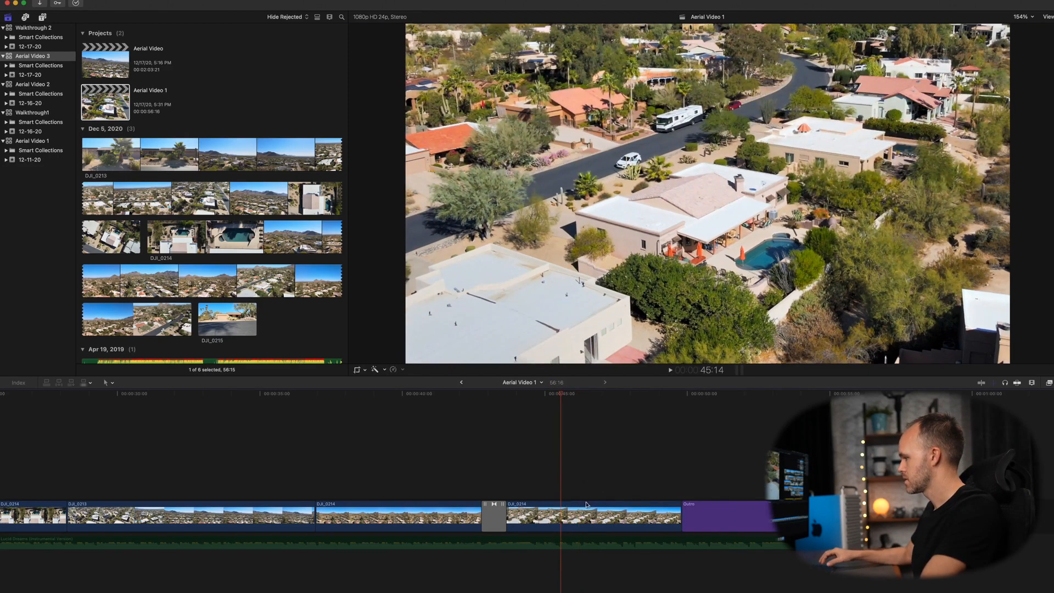
# - Apply a speed ramp to 0% to the whole last DJI_0214 clip
pyautogui.click(562, 517)
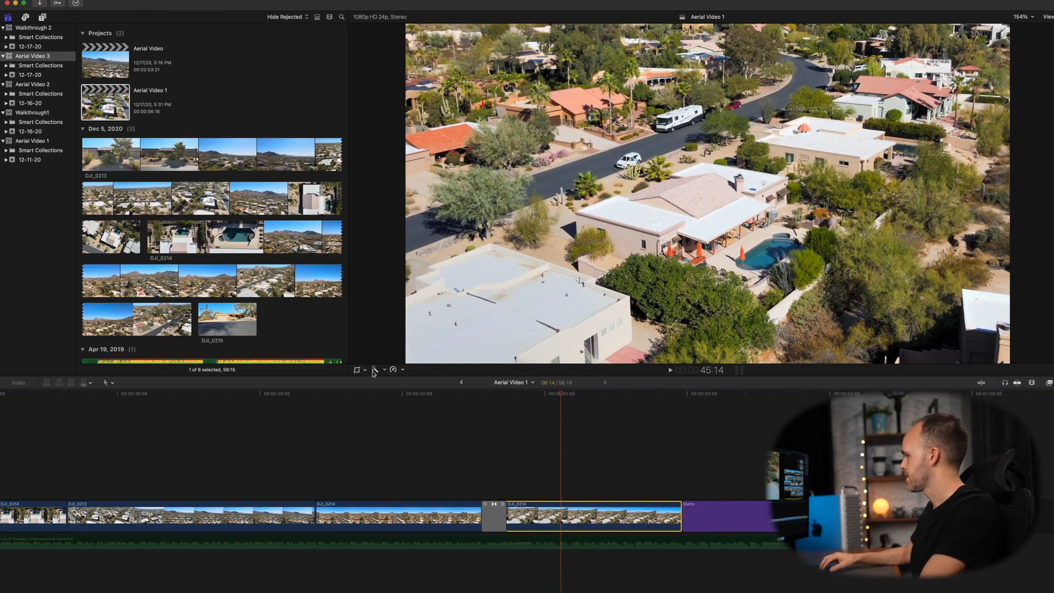
pyautogui.click(398, 372)
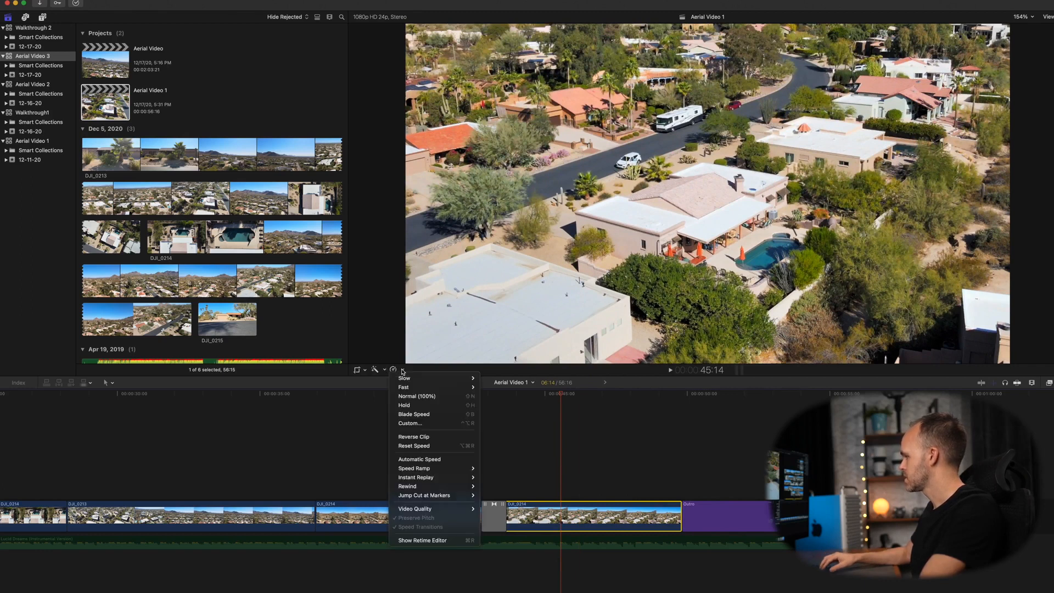
pyautogui.moveTo(423, 468)
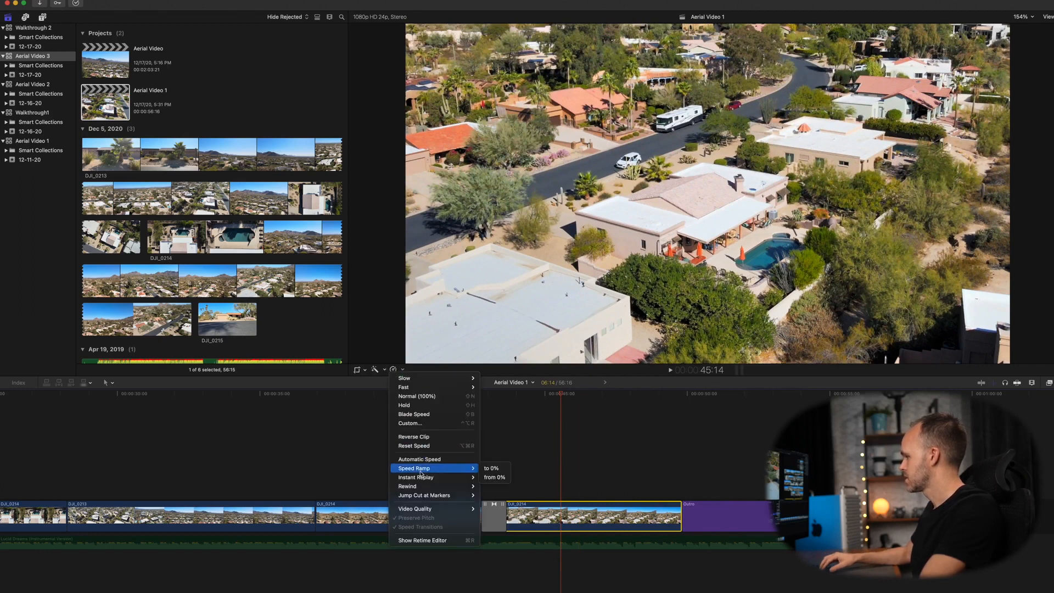
pyautogui.click(496, 470)
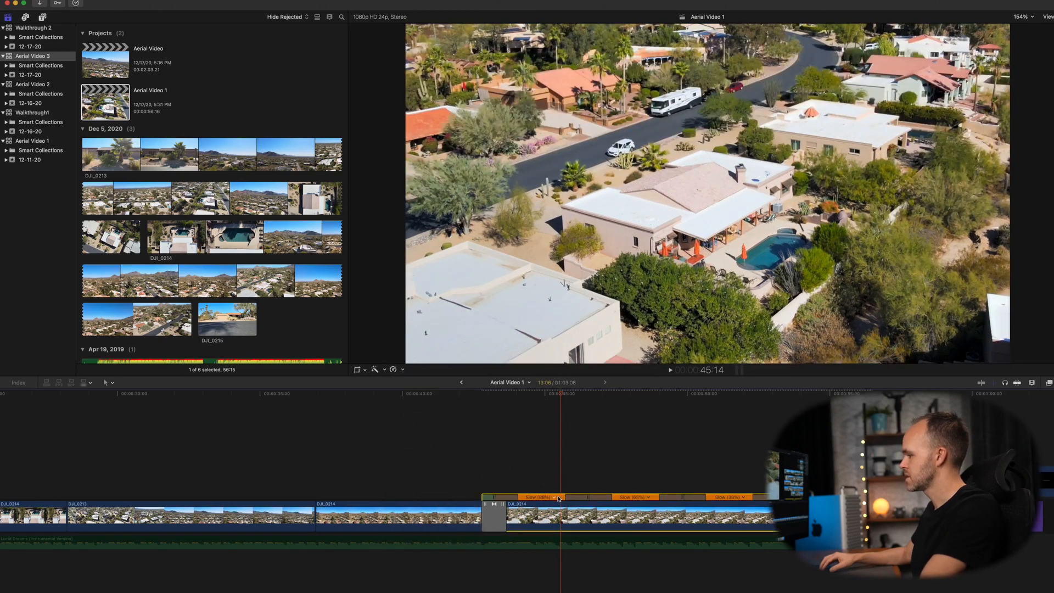
# - Set the ramp's first slow segment to Normal (100%) and play back the clip from before its start
pyautogui.click(553, 498)
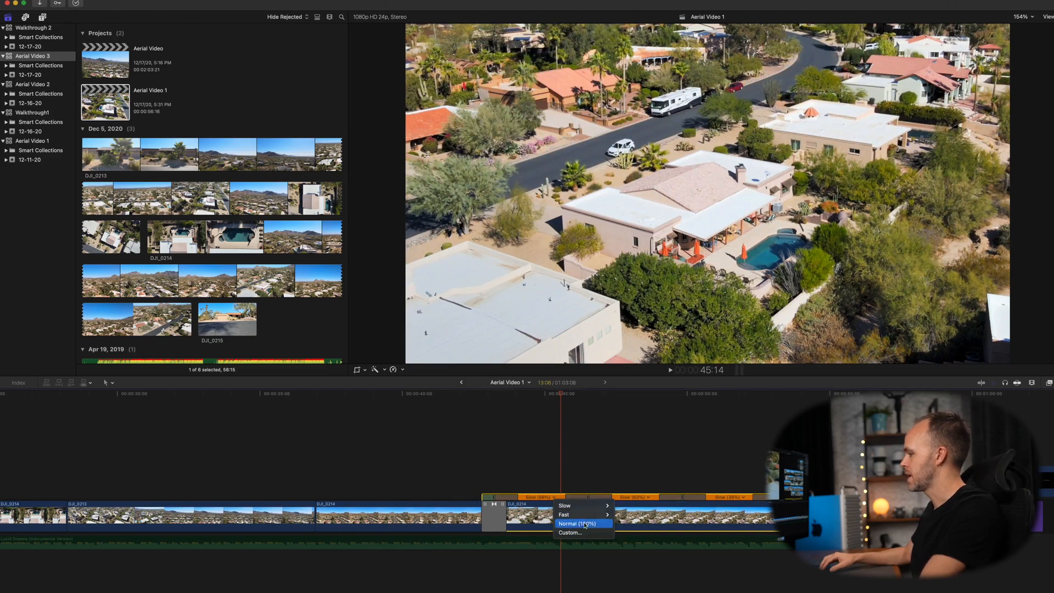
pyautogui.click(566, 523)
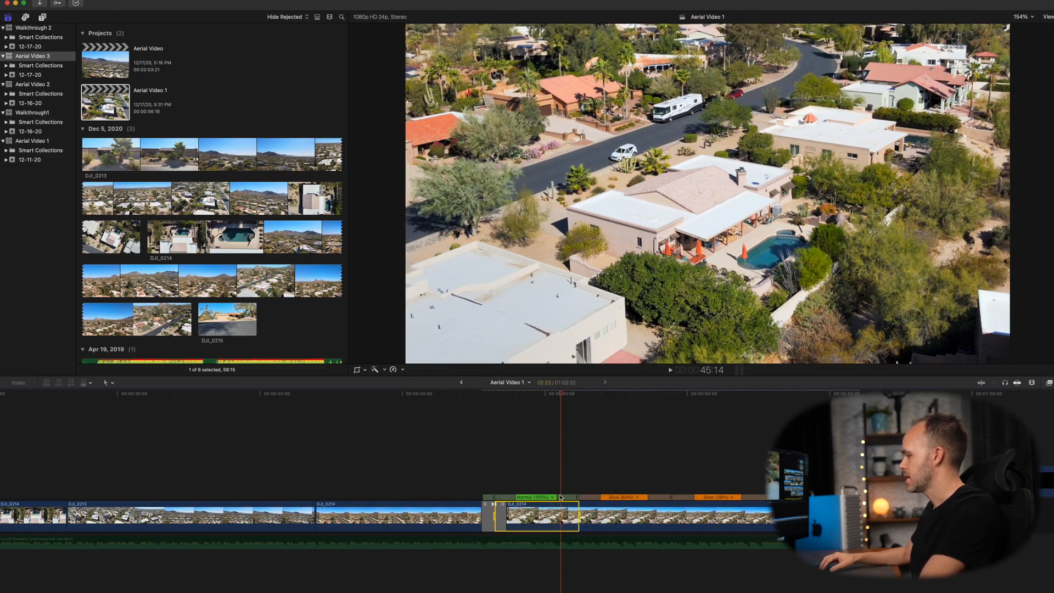
pyautogui.click(490, 499)
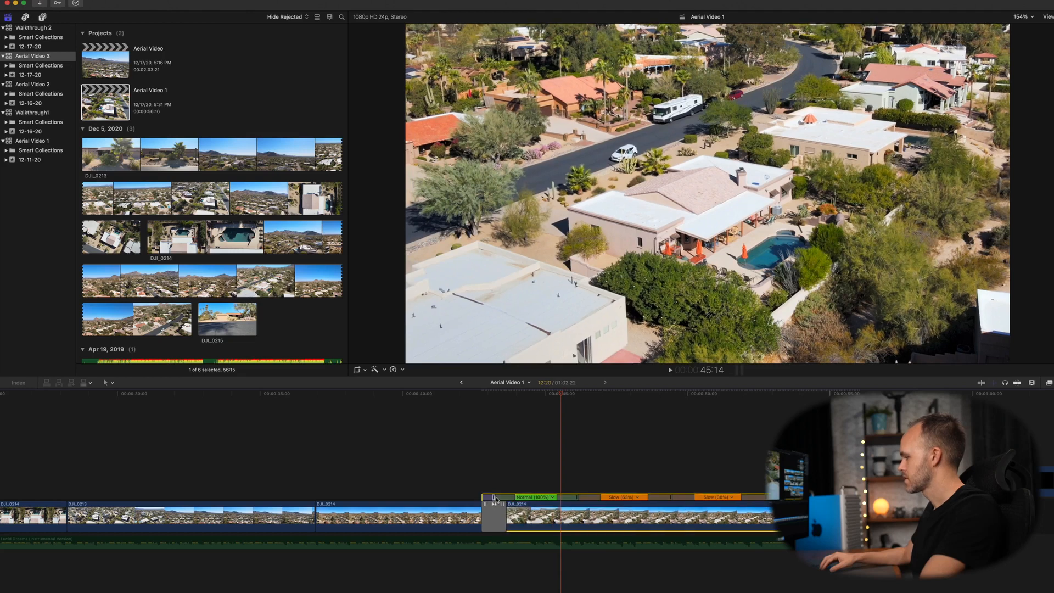
pyautogui.click(449, 457)
pyautogui.press('space')
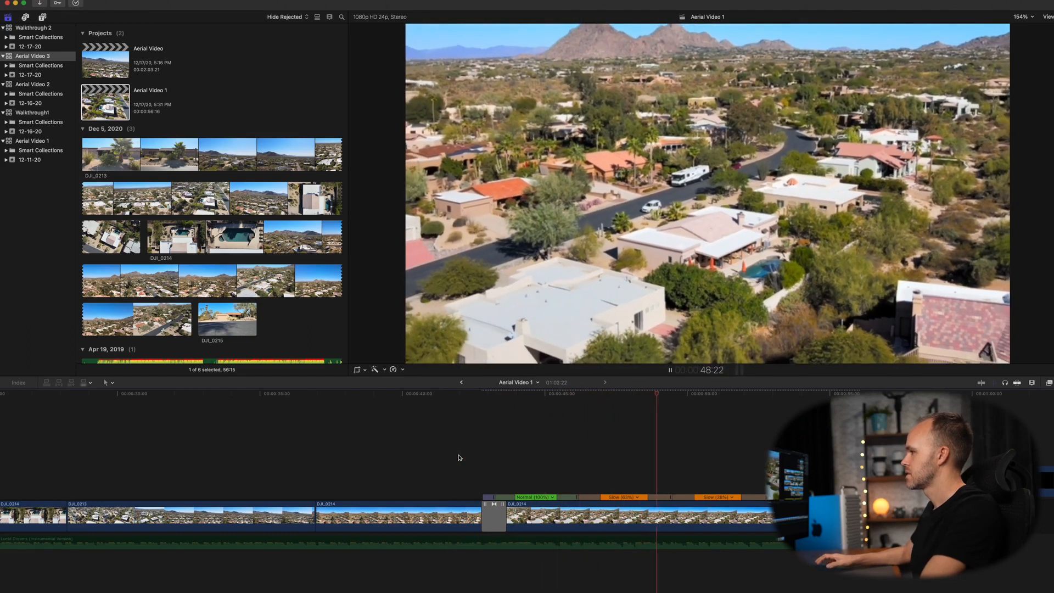
pyautogui.press('space')
# - Set the ramp's second segment to Normal (100%)
pyautogui.click(635, 500)
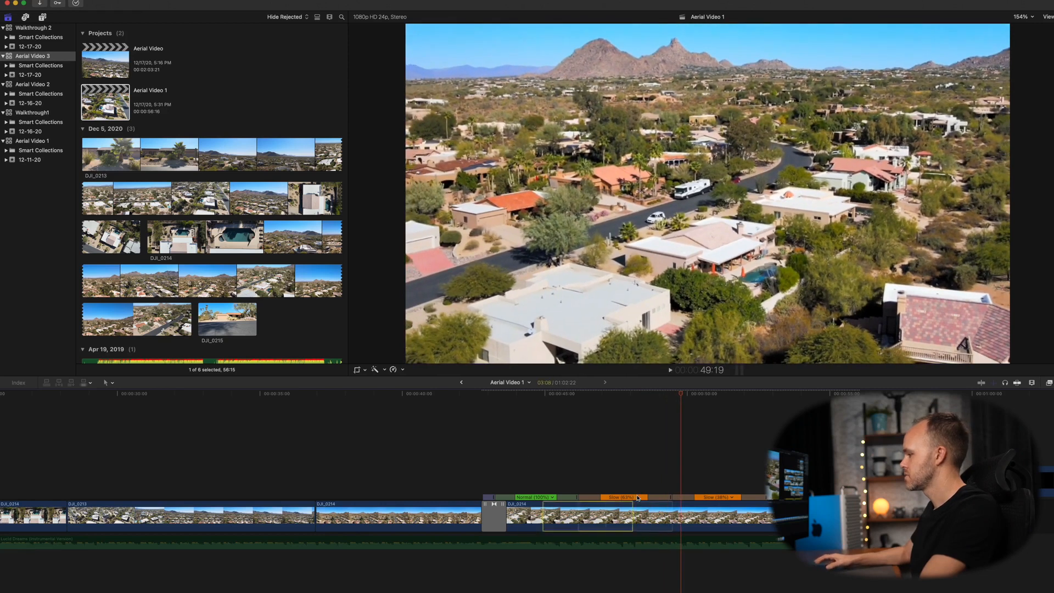
pyautogui.click(637, 498)
pyautogui.moveTo(646, 506)
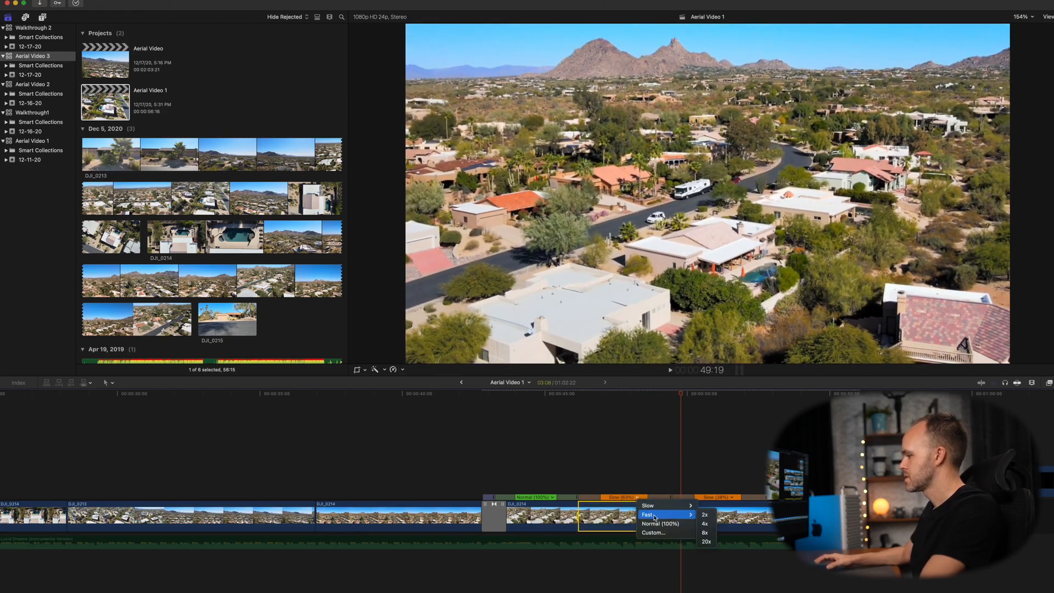
pyautogui.click(660, 524)
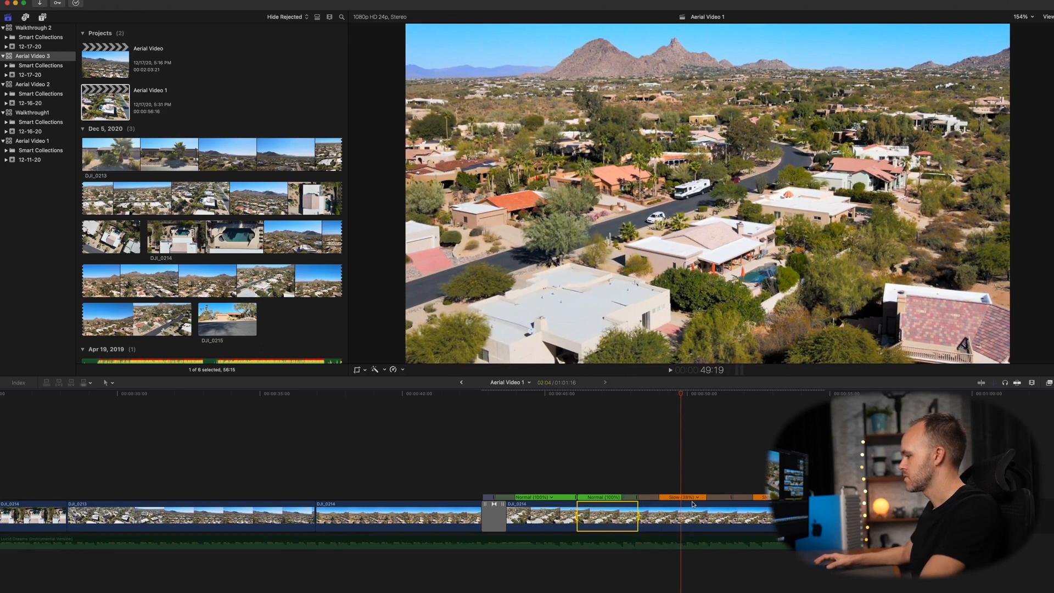
# - Set the custom speed rate of the ramp's third segment to 60%
pyautogui.click(695, 498)
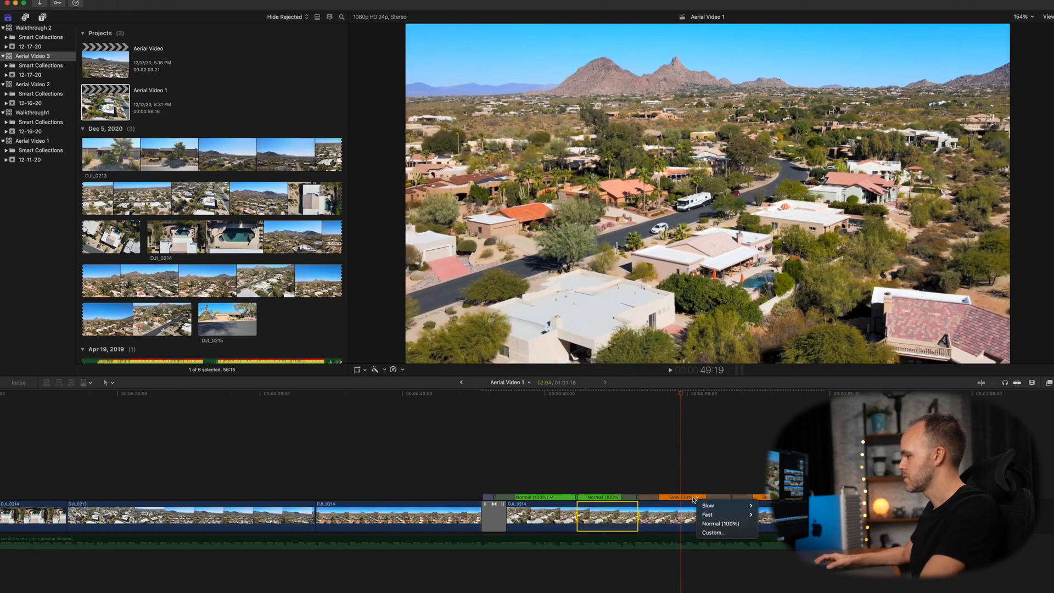
pyautogui.click(713, 533)
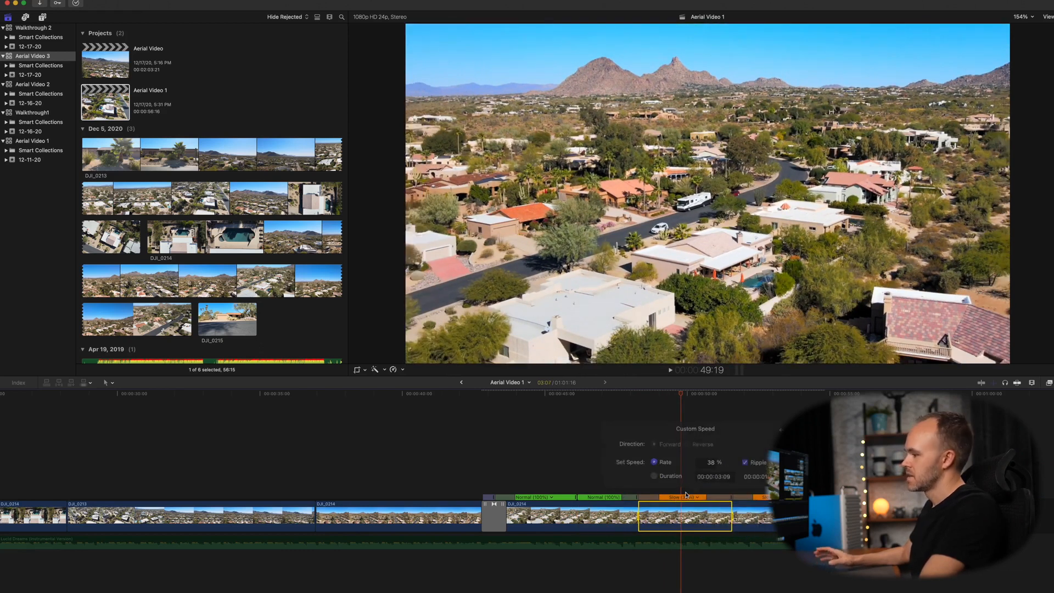
pyautogui.click(700, 463)
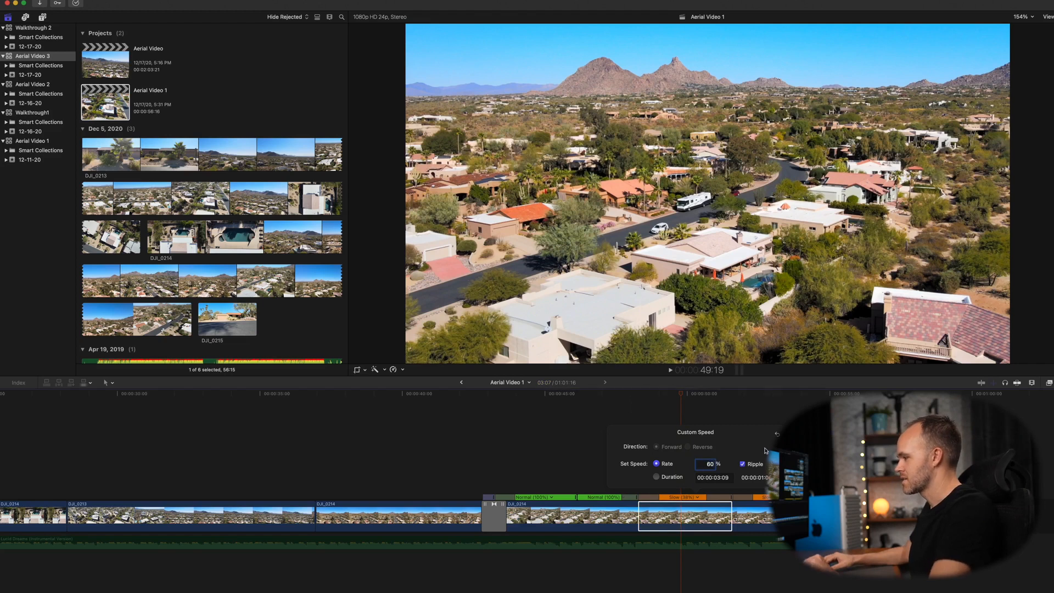
pyautogui.write('60')
pyautogui.press('Return')
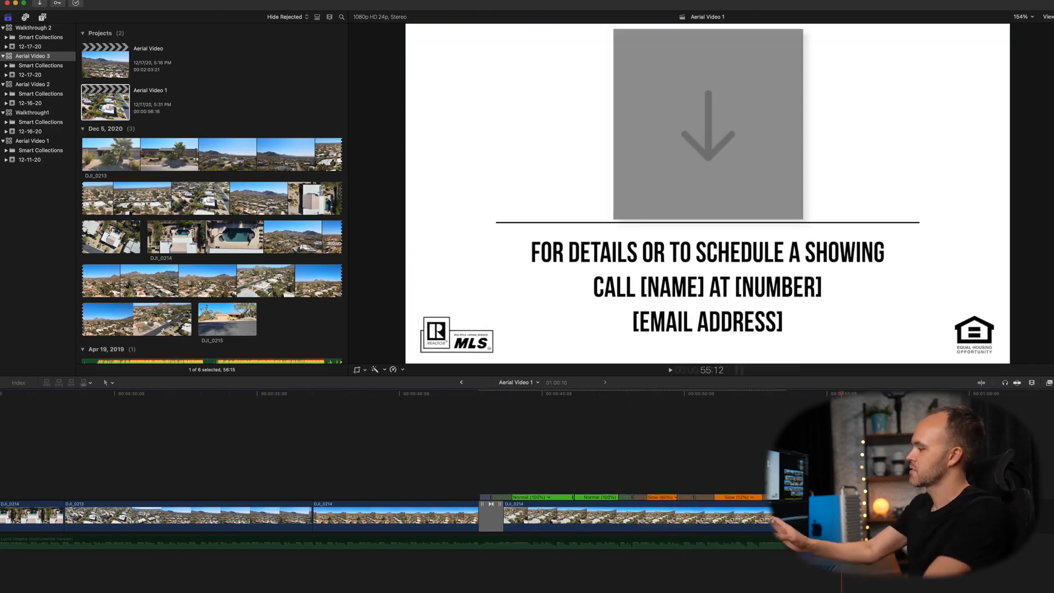
# - Play back the last DJI_0214 clip, trim about 3 seconds off its end to remove the 12% slow segment, and replay it
pyautogui.click(460, 446)
pyautogui.press('space')
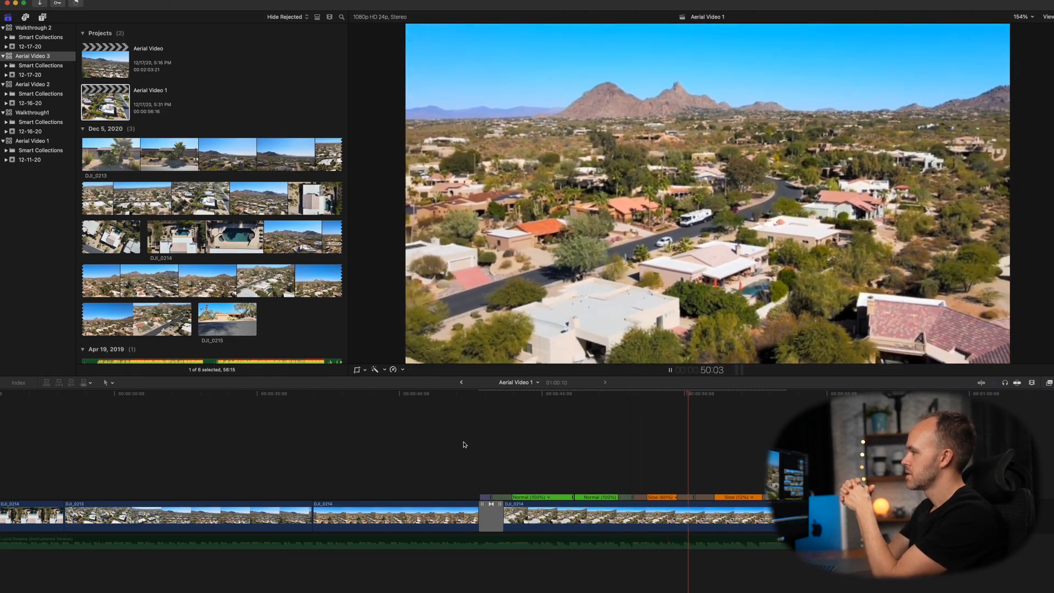
pyautogui.press('space')
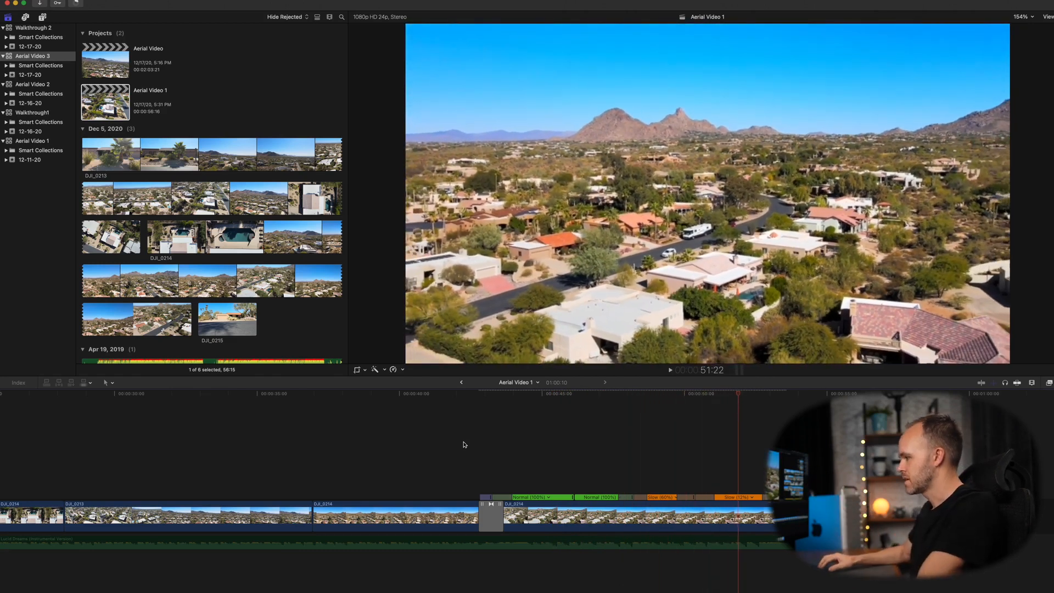
pyautogui.moveTo(785, 517); pyautogui.dragTo(700, 516)
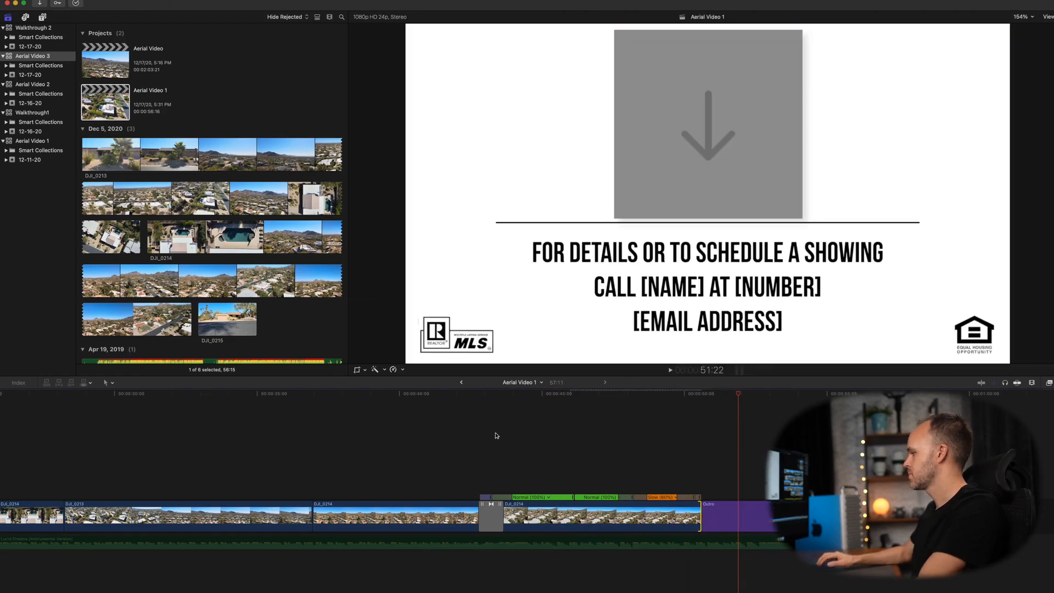
pyautogui.click(463, 423)
pyautogui.press('space')
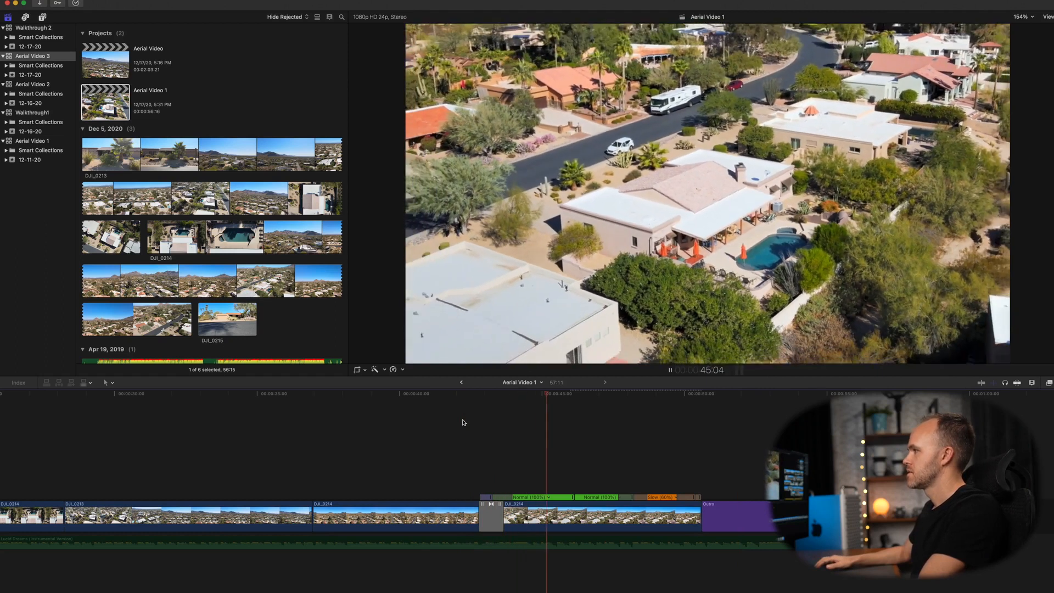
pyautogui.press('space')
# - Set the custom speed rate of the ramp's first segment to 125%
pyautogui.click(607, 498)
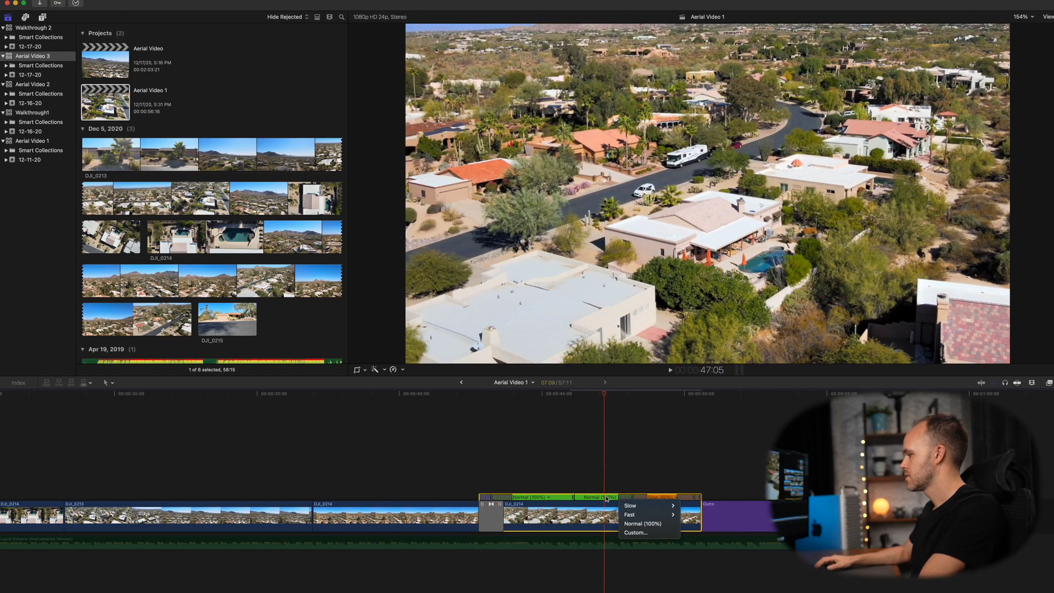
pyautogui.click(590, 499)
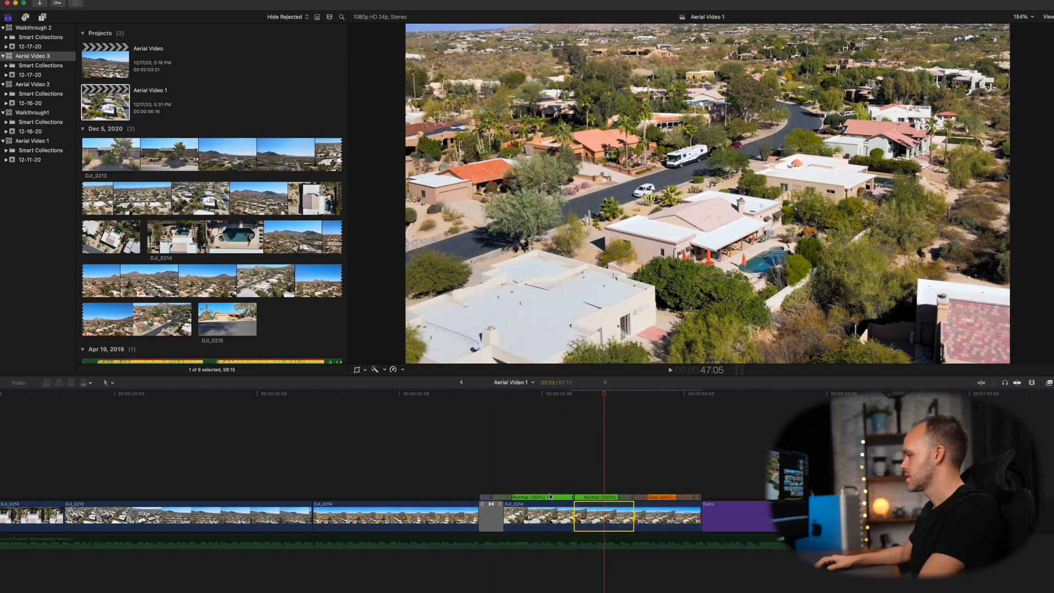
pyautogui.click(549, 498)
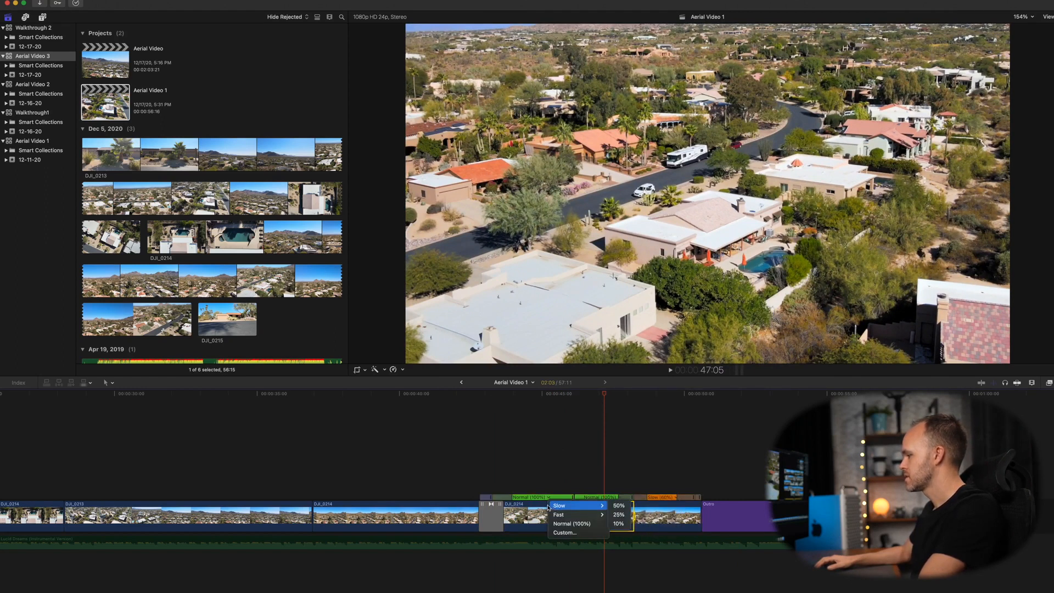
pyautogui.click(565, 533)
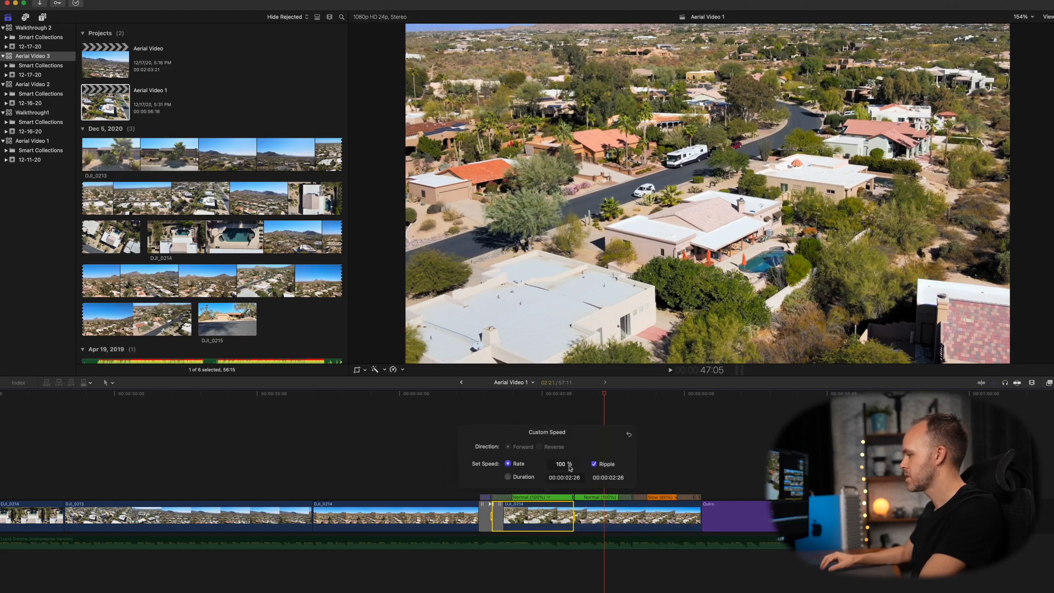
pyautogui.click(551, 466)
pyautogui.write('125')
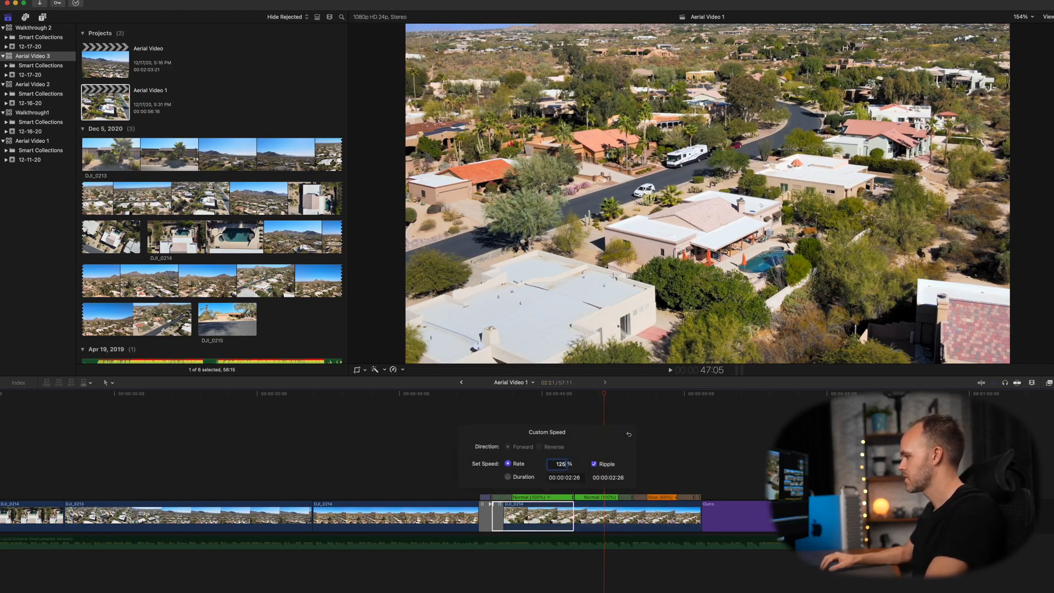
pyautogui.press('Return')
# - Play back the ramp twice from before the transition until the outro begins
pyautogui.click(707, 414)
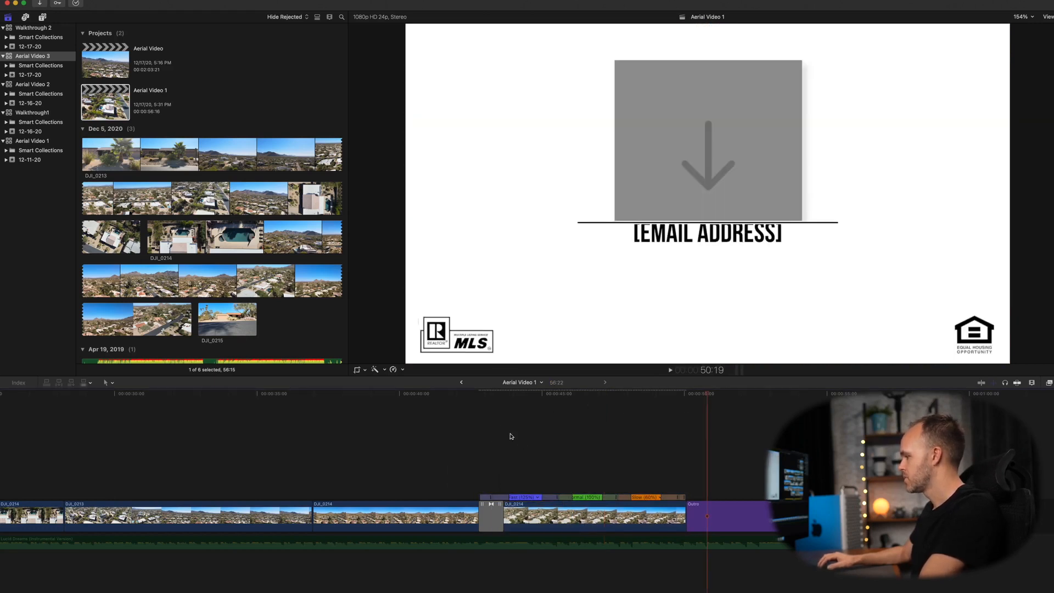
pyautogui.click(462, 432)
pyautogui.press('space')
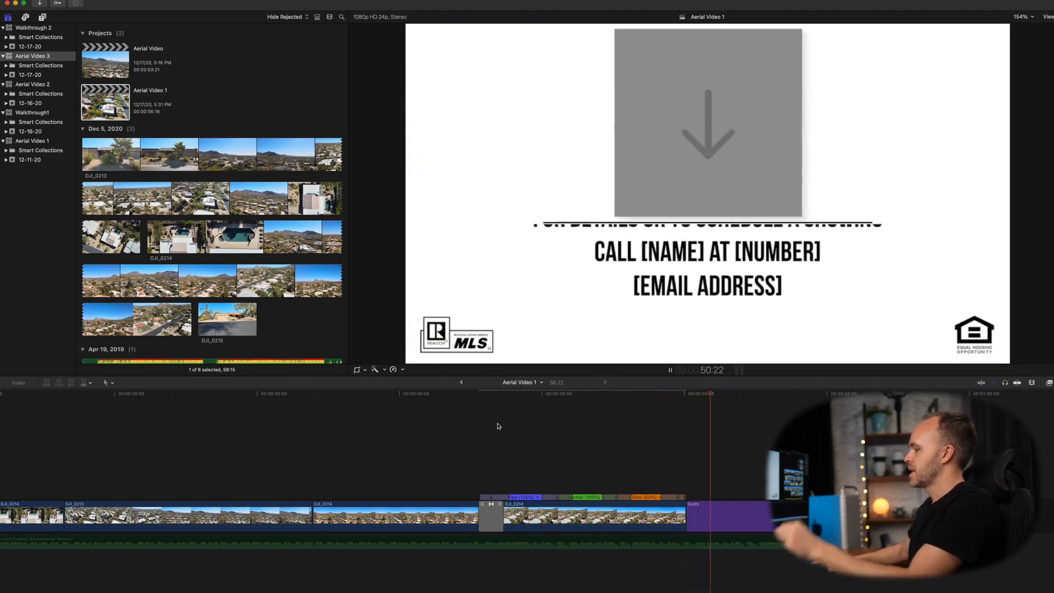
pyautogui.press('space')
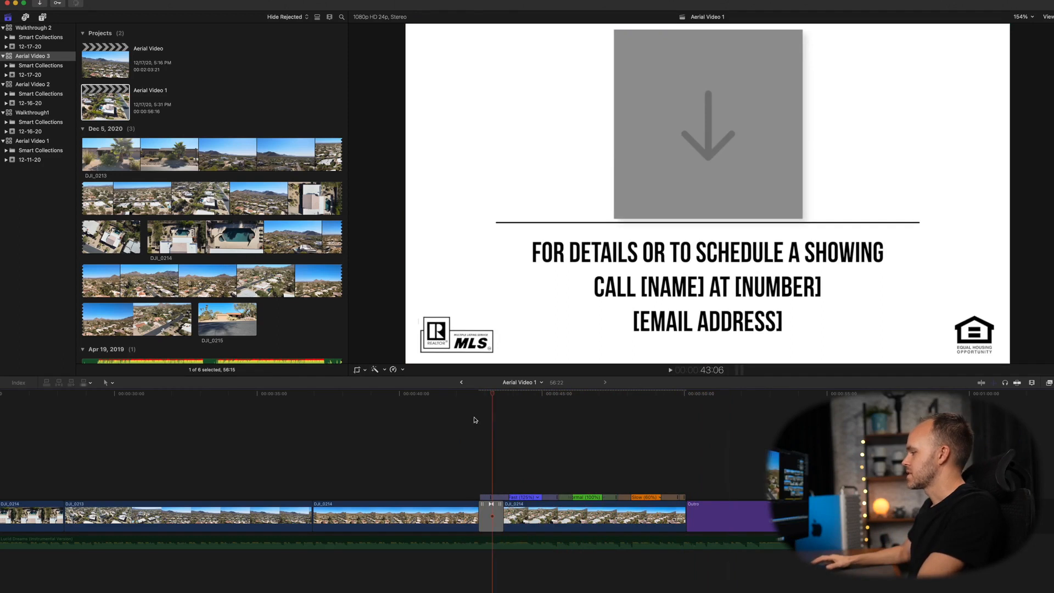
pyautogui.click(475, 421)
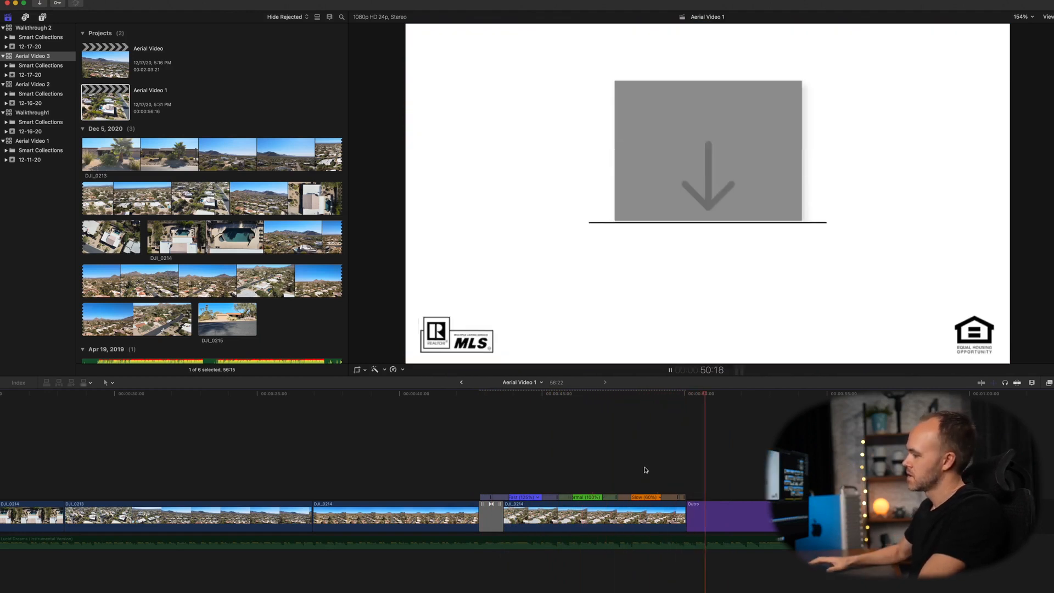
pyautogui.press('space')
# - Set the ramped DJI_0214 clip's rate conform frame sampling to Optical Flow
pyautogui.click(673, 394)
pyautogui.moveTo(673, 394); pyautogui.dragTo(650, 394)
pyautogui.click(640, 502)
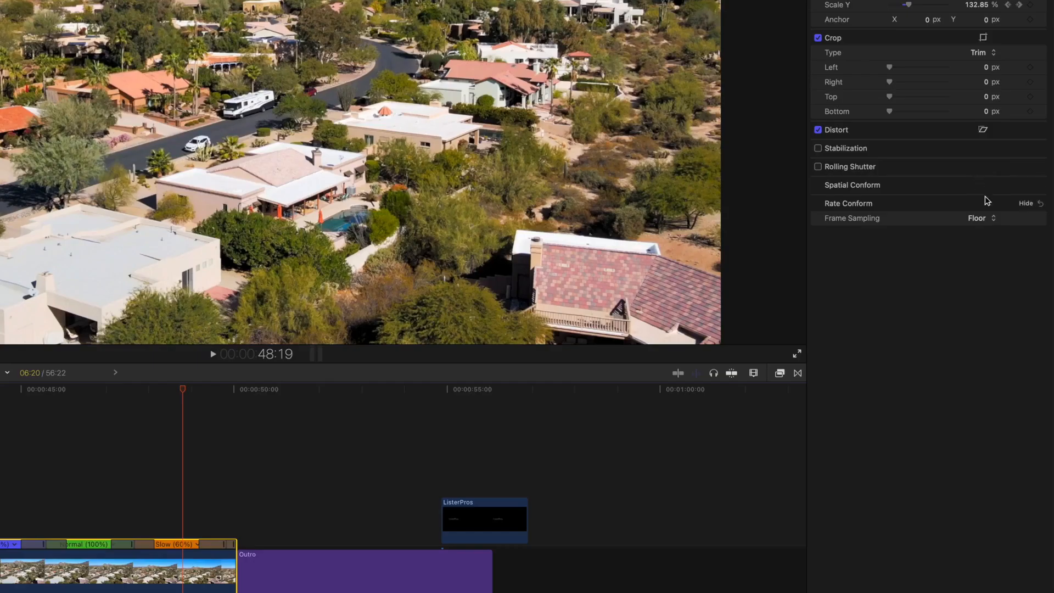
pyautogui.click(981, 218)
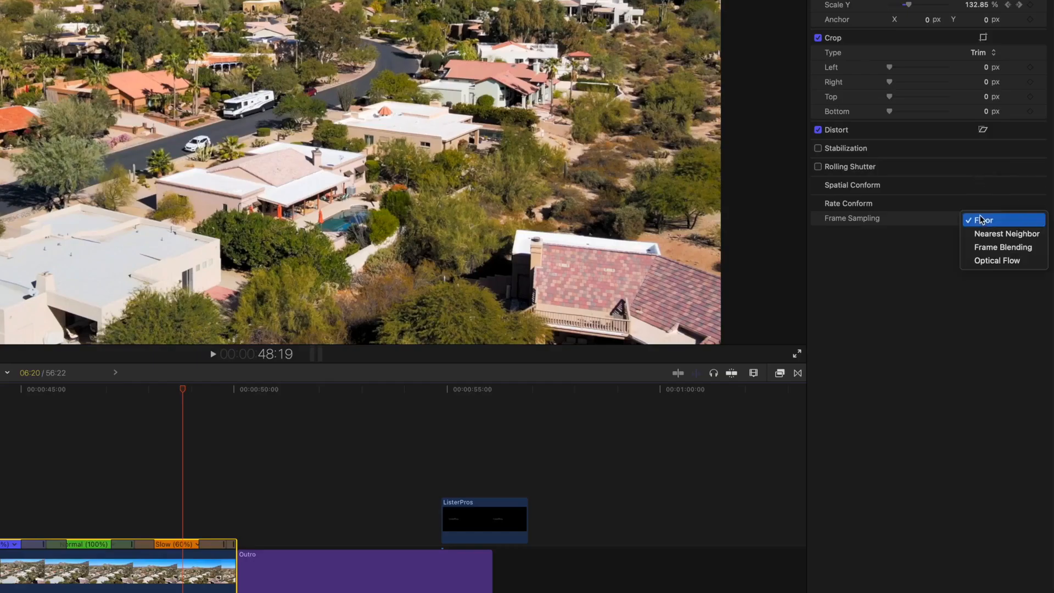
pyautogui.click(983, 263)
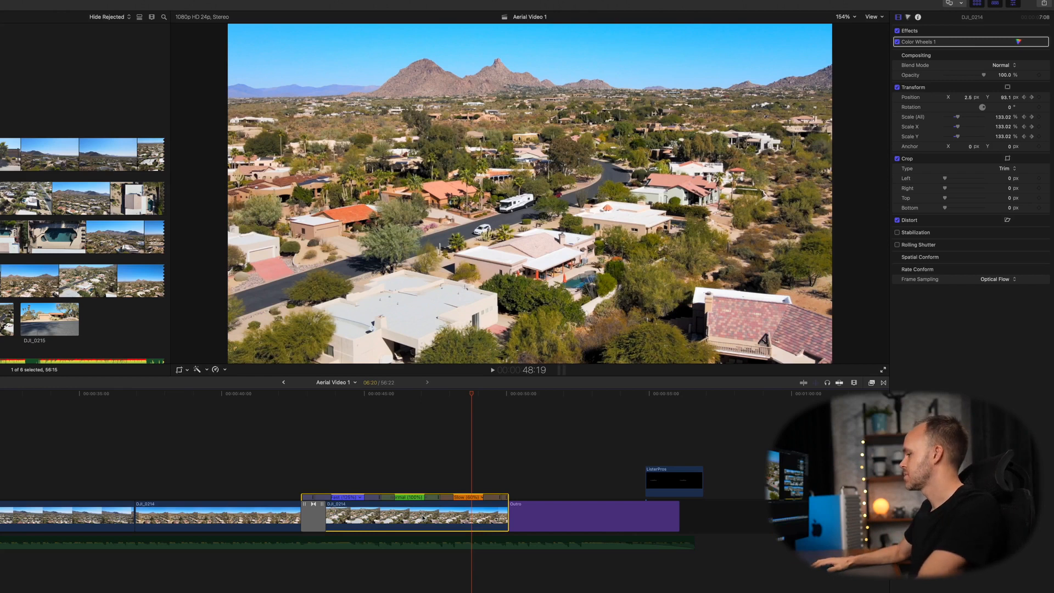
# - Play back the opening of the ramp and set its first segment's custom speed rate to 110%
pyautogui.click(285, 397)
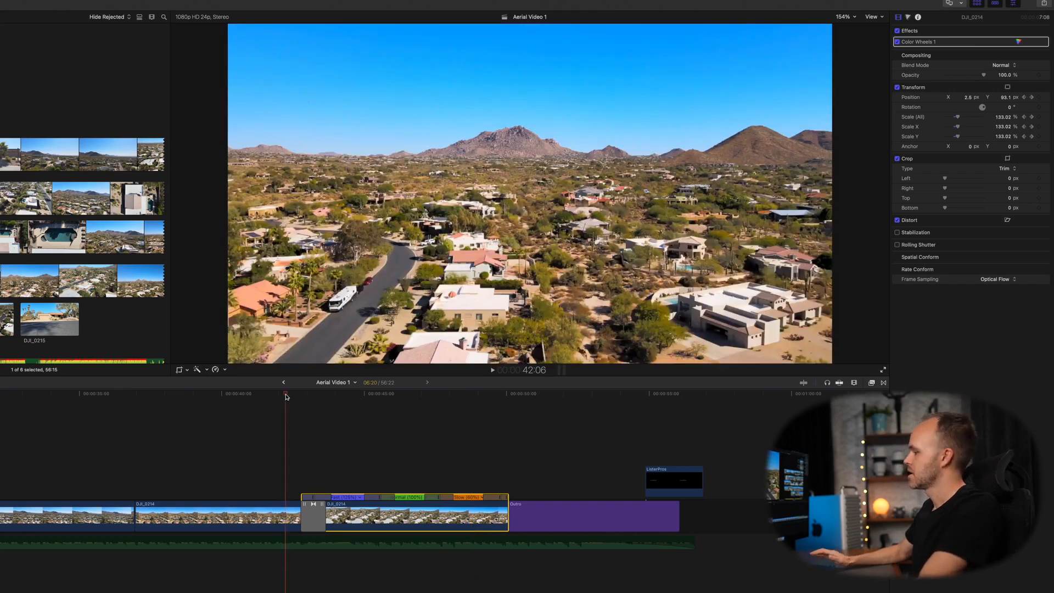
pyautogui.press('space')
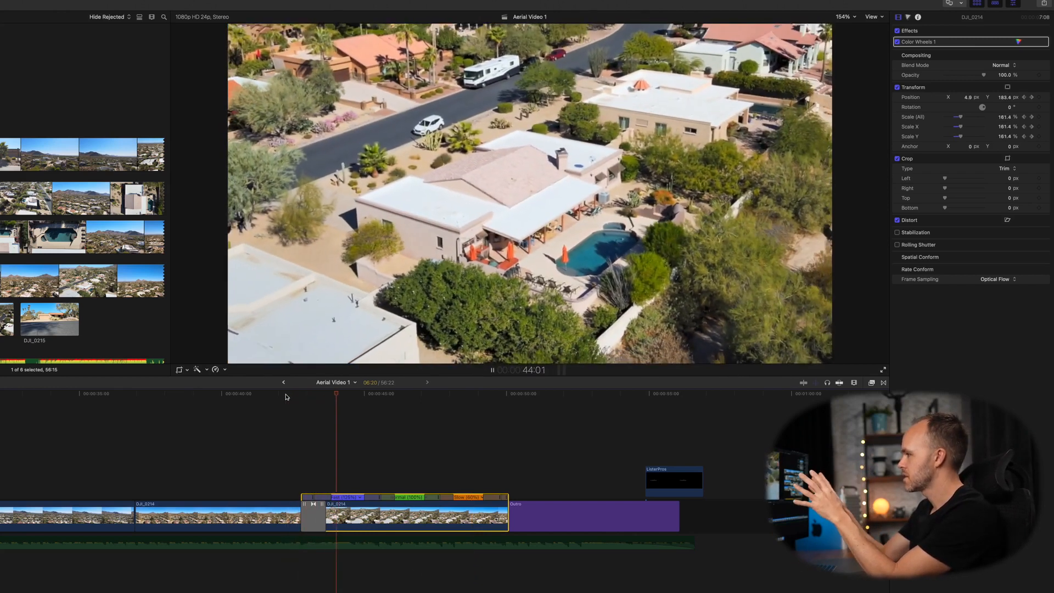
pyautogui.press('space')
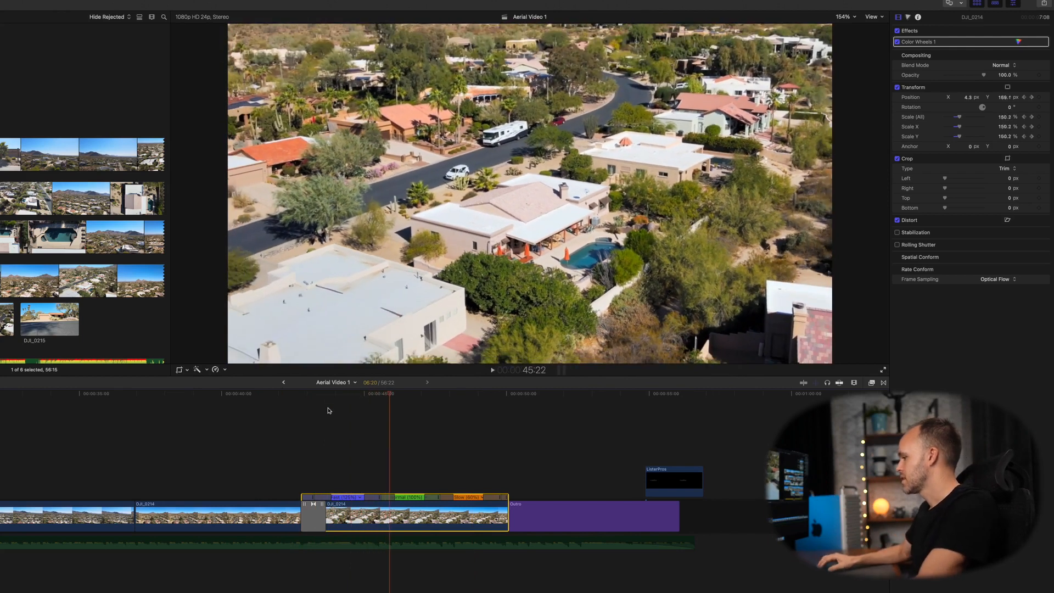
pyautogui.click(359, 498)
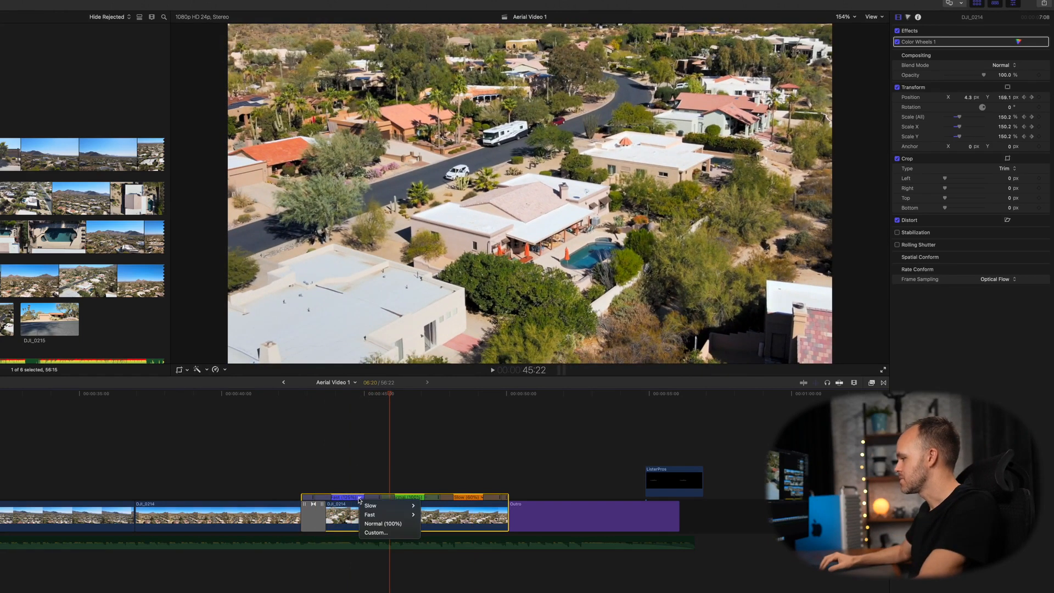
pyautogui.click(375, 533)
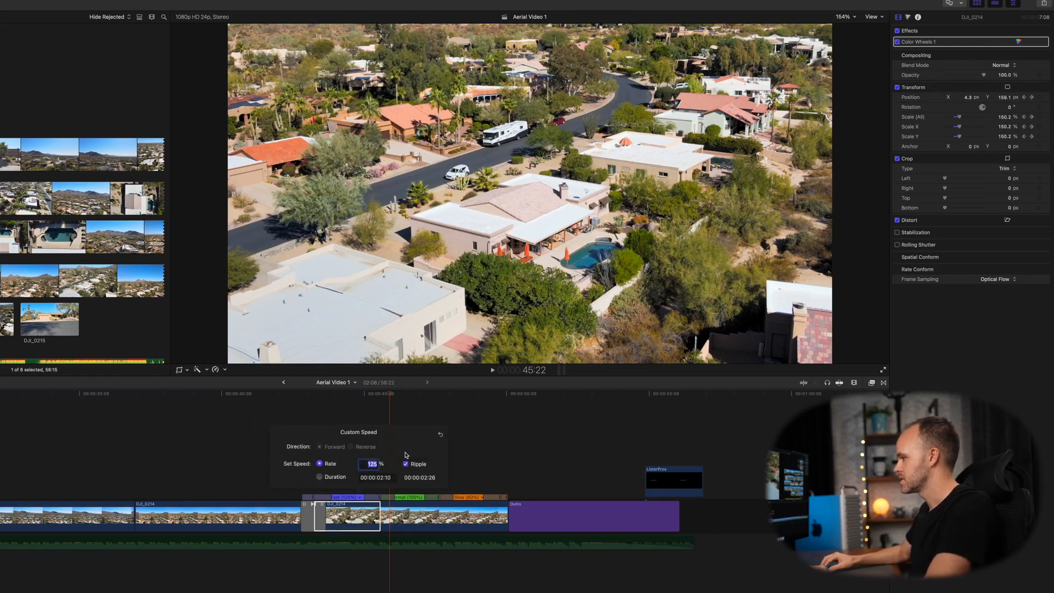
pyautogui.press('Return')
# - Replay the ramp and set the custom speed rate of its third segment to 40%
pyautogui.click(286, 459)
pyautogui.press('space')
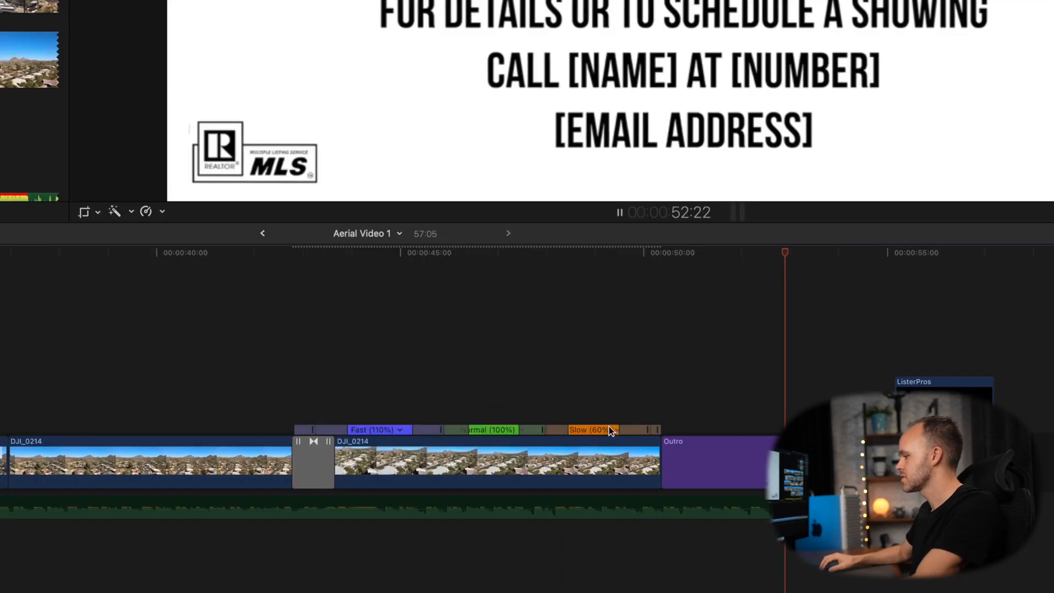
pyautogui.click(489, 496)
pyautogui.click(491, 497)
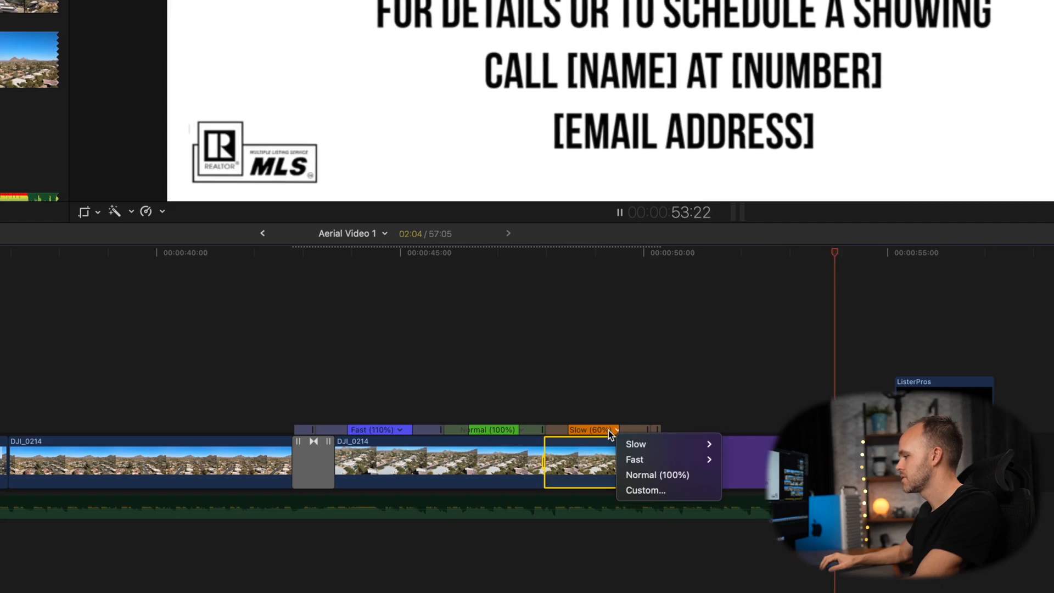
pyautogui.click(640, 490)
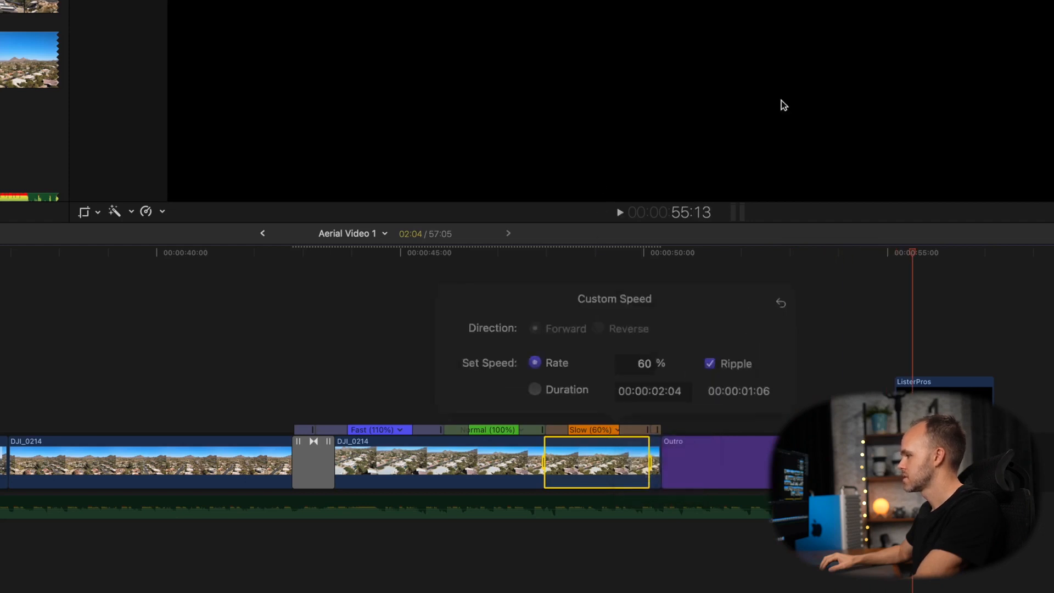
pyautogui.click(630, 370)
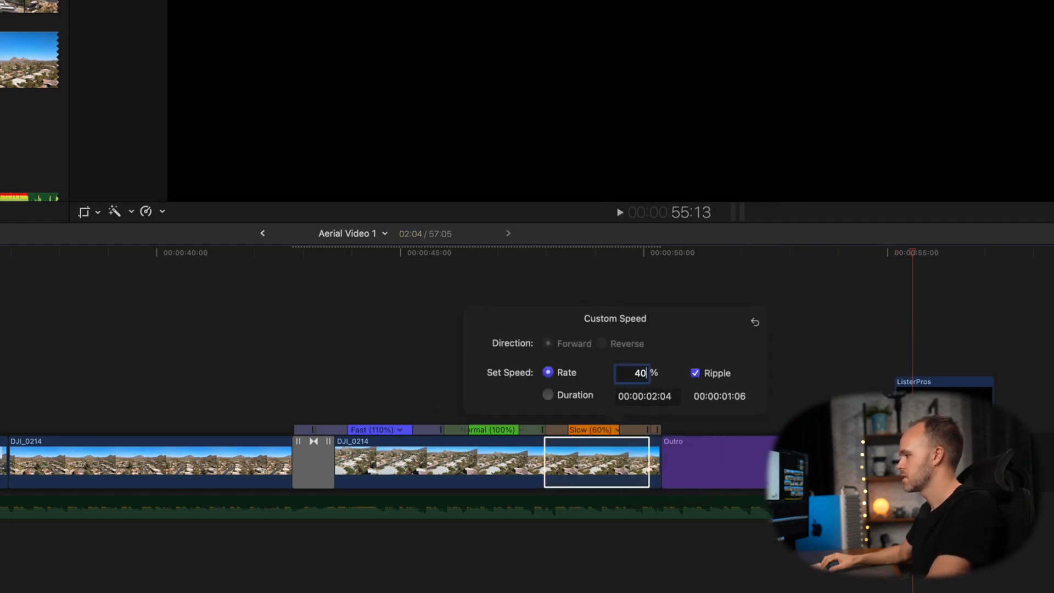
pyautogui.press('Return')
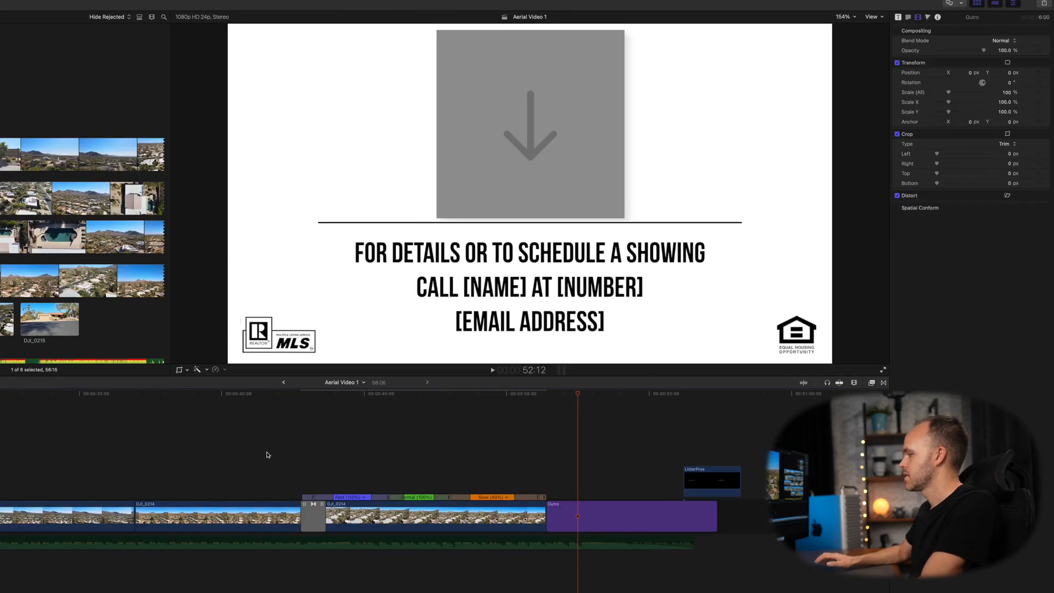
# - Play back the ramp into the outro, select the ramped clip, and replay its slow ending
pyautogui.click(268, 455)
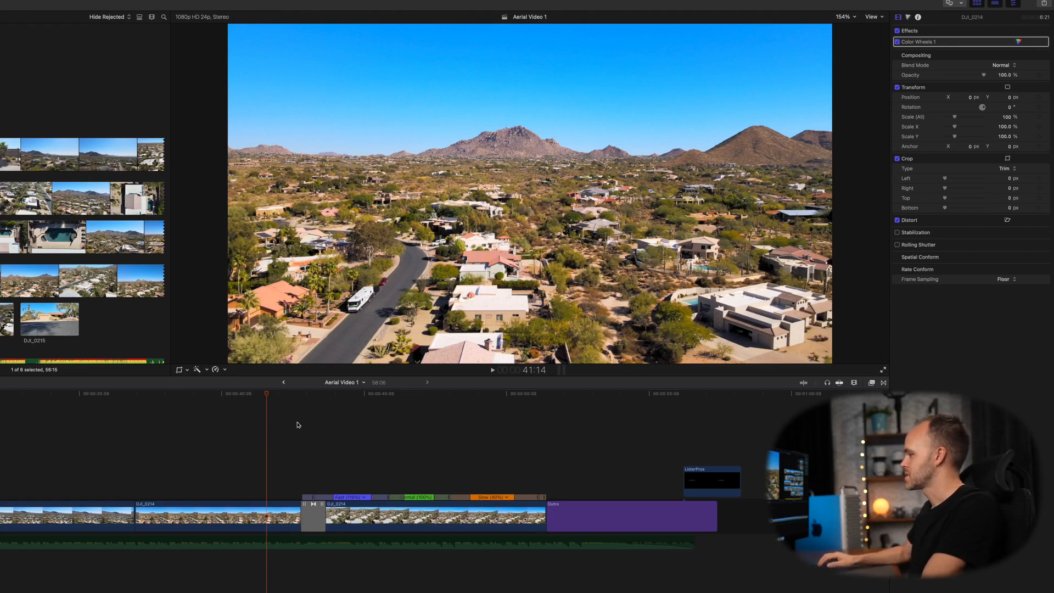
pyautogui.press('space')
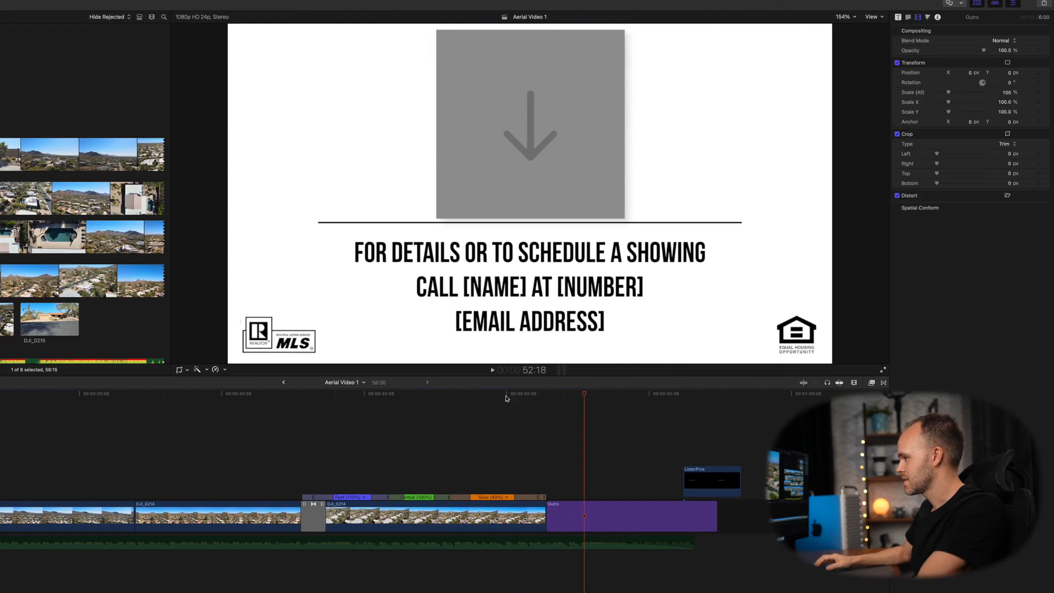
pyautogui.click(503, 507)
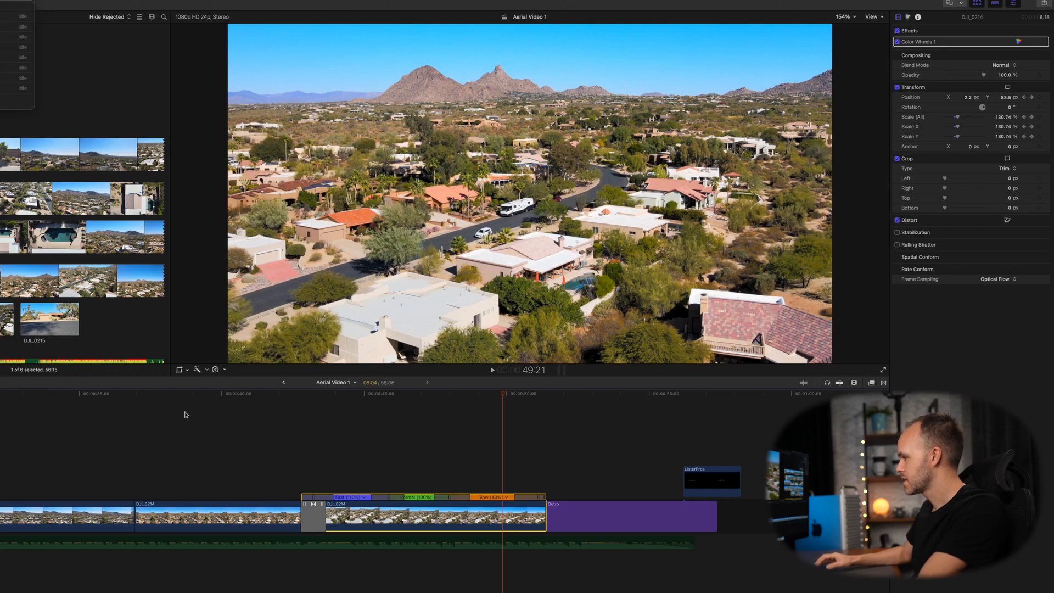
pyautogui.moveTo(499, 395); pyautogui.dragTo(397, 406)
pyautogui.press('space')
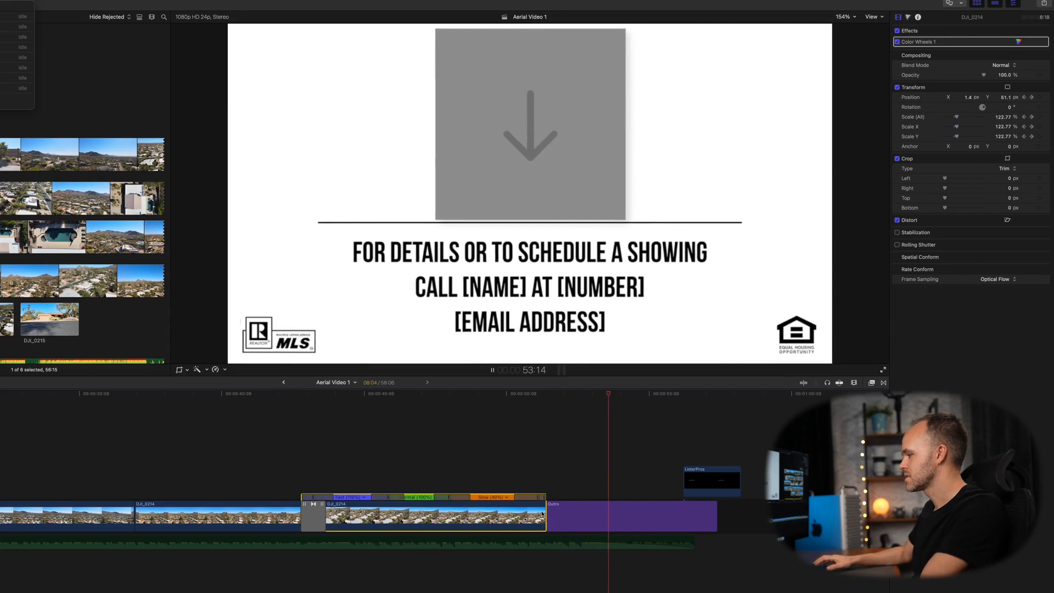
# - Trim about half a second off the end of the last DJI_0214 clip and play back the result
pyautogui.moveTo(546, 516); pyautogui.dragTo(530, 518)
pyautogui.click(508, 449)
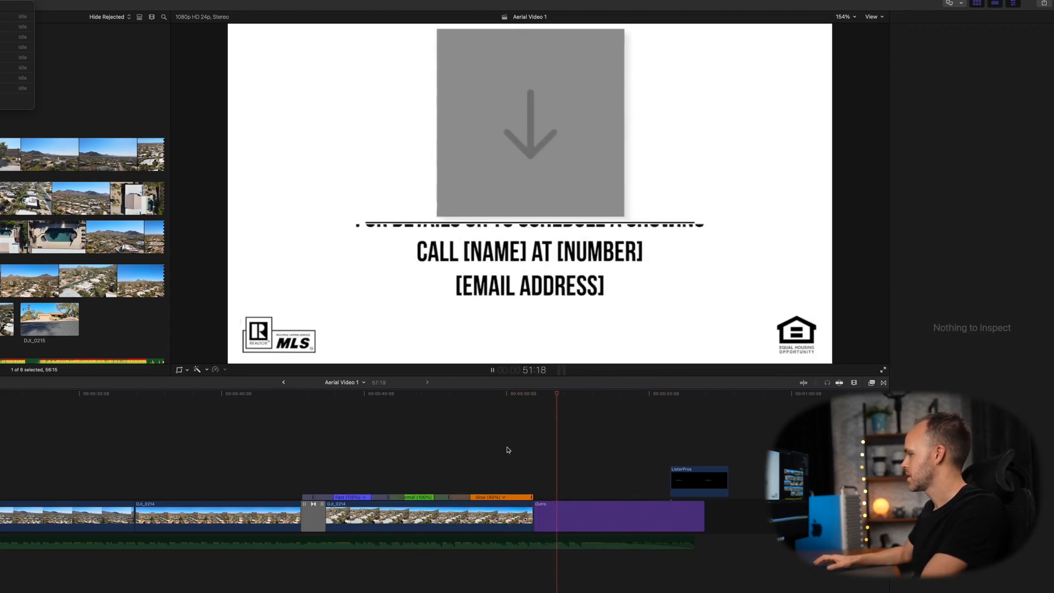
pyautogui.click(274, 443)
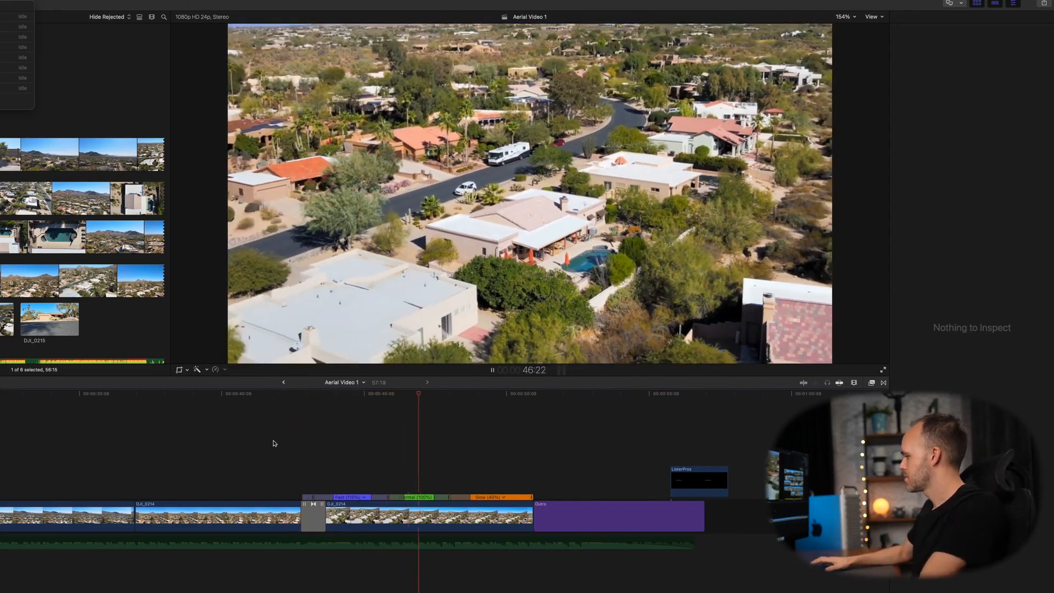
pyautogui.press('space')
# - Set the custom speed of the last DJI_0214 clip's first ramp segment by duration, entering 00:00:01:00
pyautogui.click(364, 497)
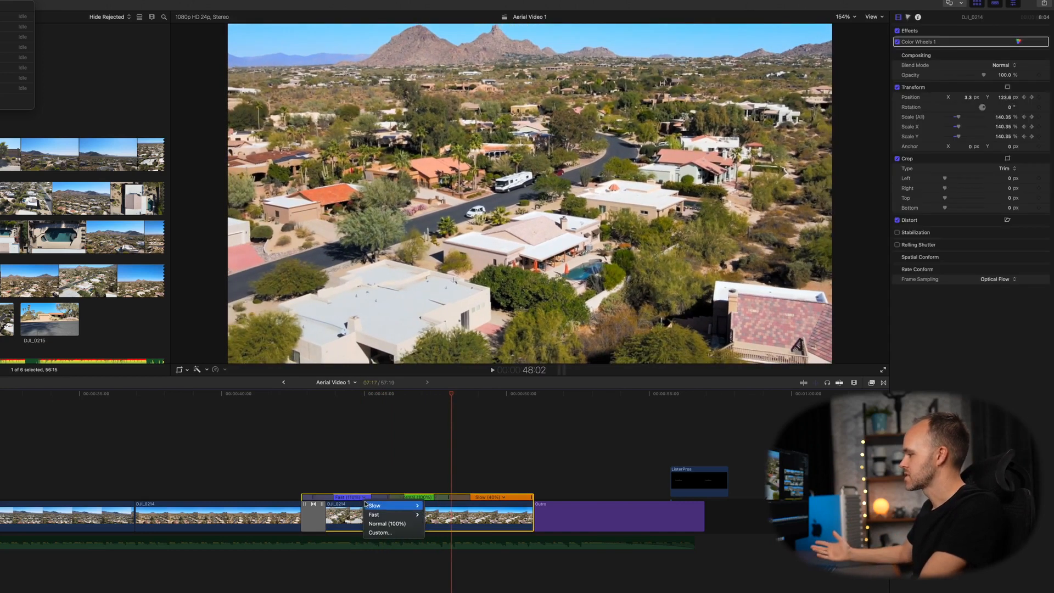
pyautogui.click(376, 532)
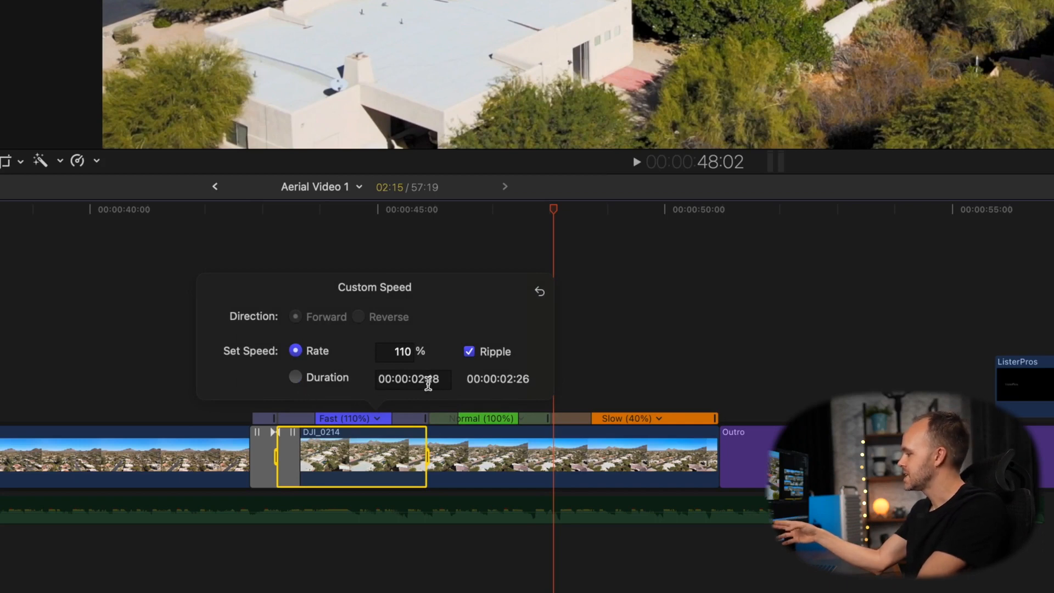
pyautogui.click(297, 378)
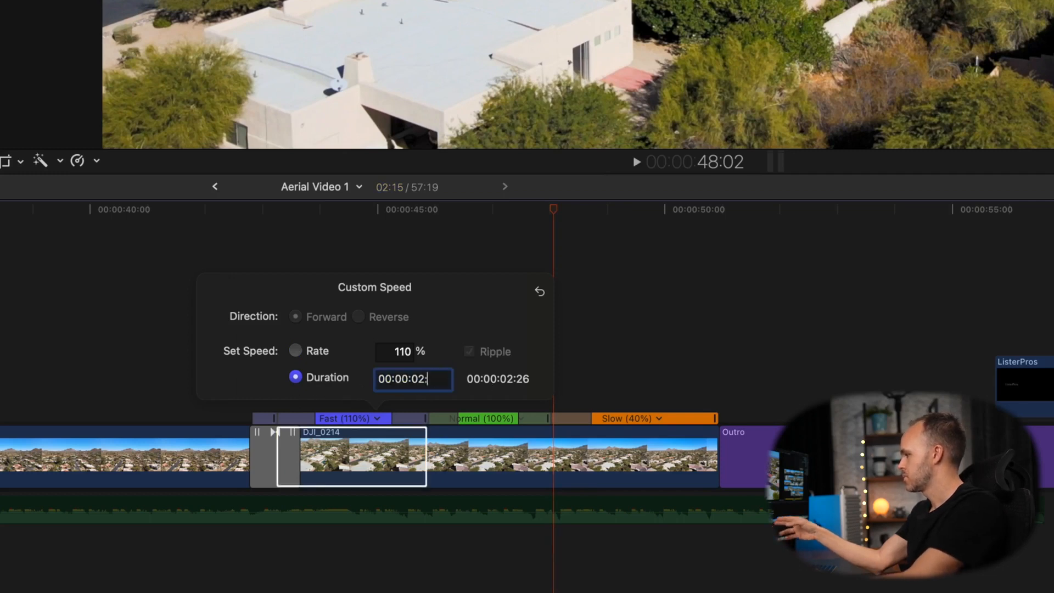
pyautogui.press('BackSpace')
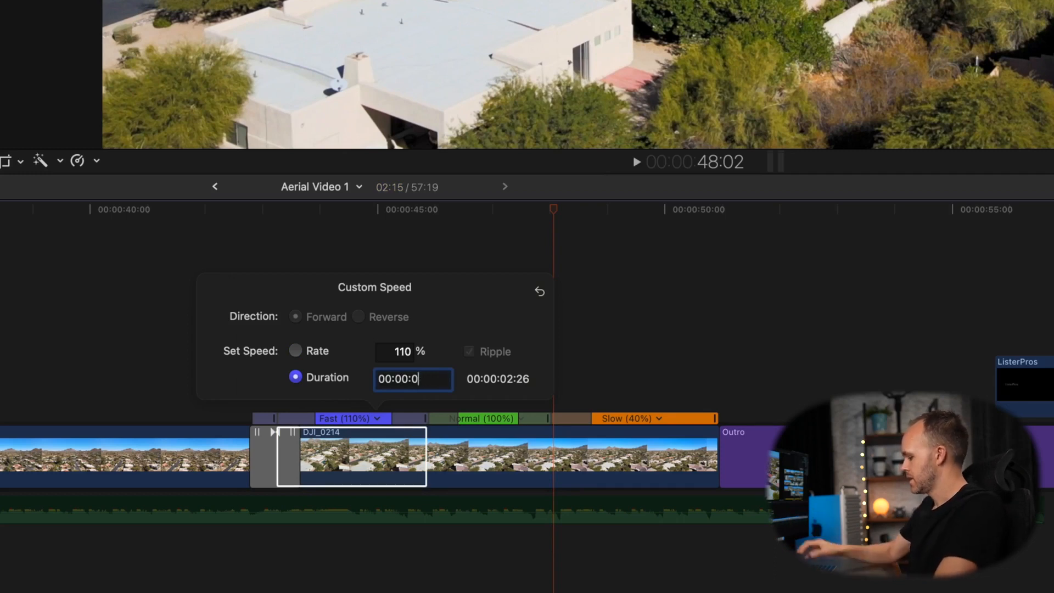
pyautogui.write('1:00')
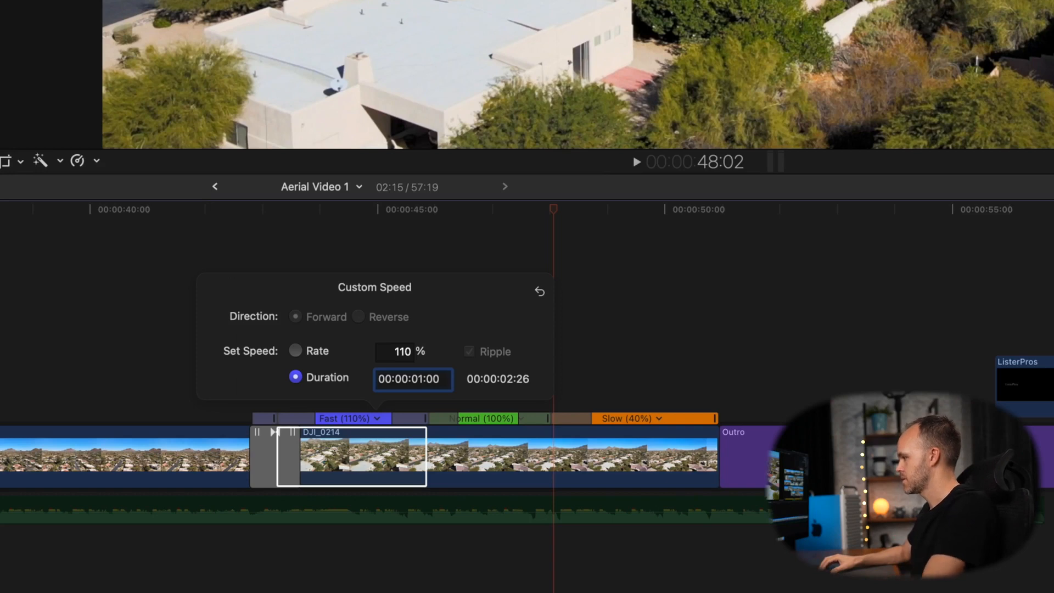
pyautogui.press('Return')
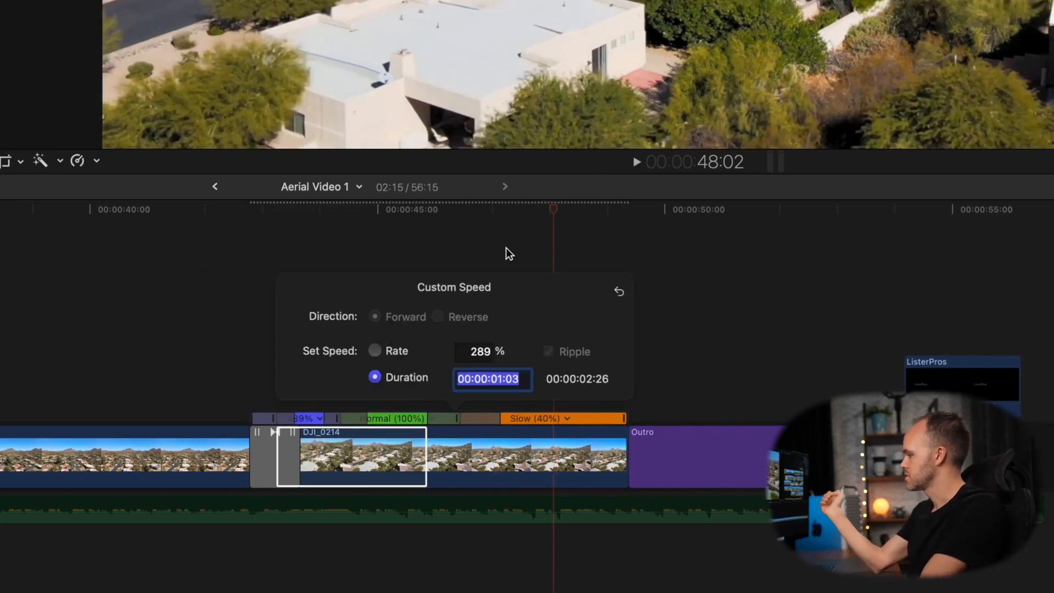
# - Select the DJI_0213 clip earlier in the timeline and open its custom speed settings to reveal its speed segments
pyautogui.click(46, 494)
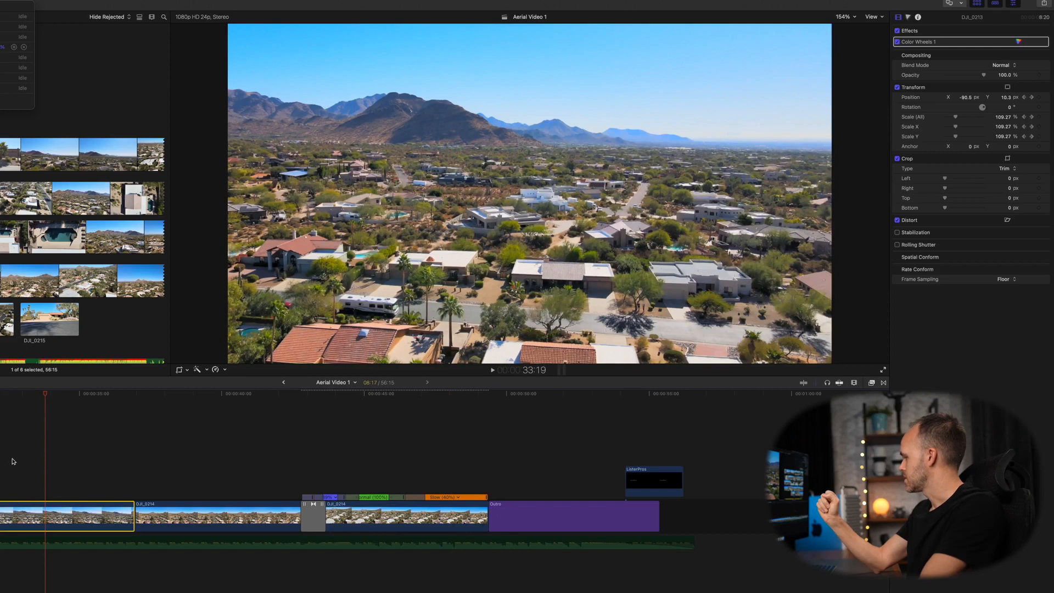
pyautogui.hscroll(-5, 13, 461)
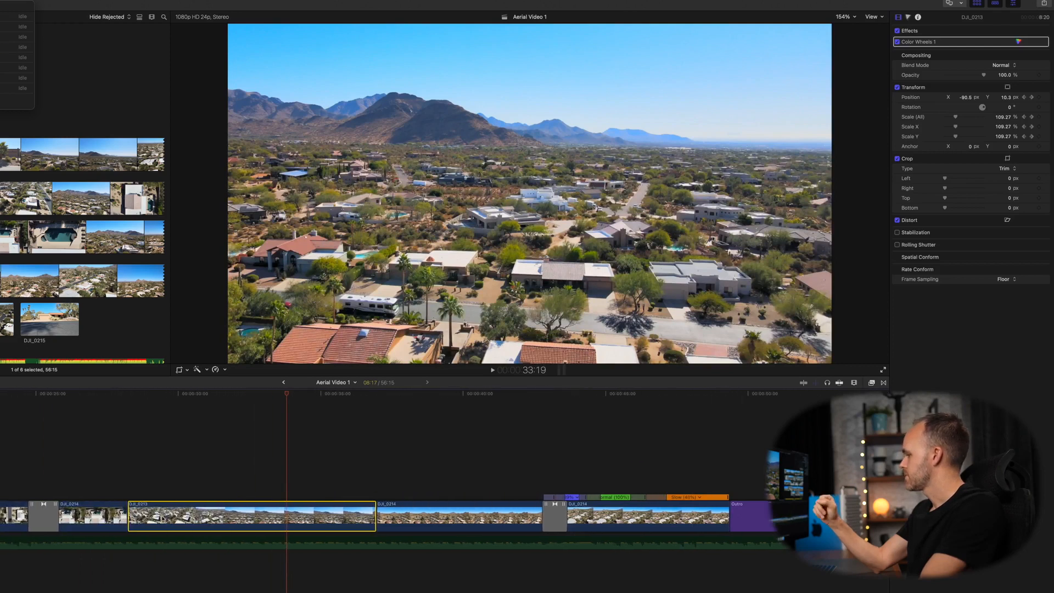
pyautogui.rightClick(235, 512)
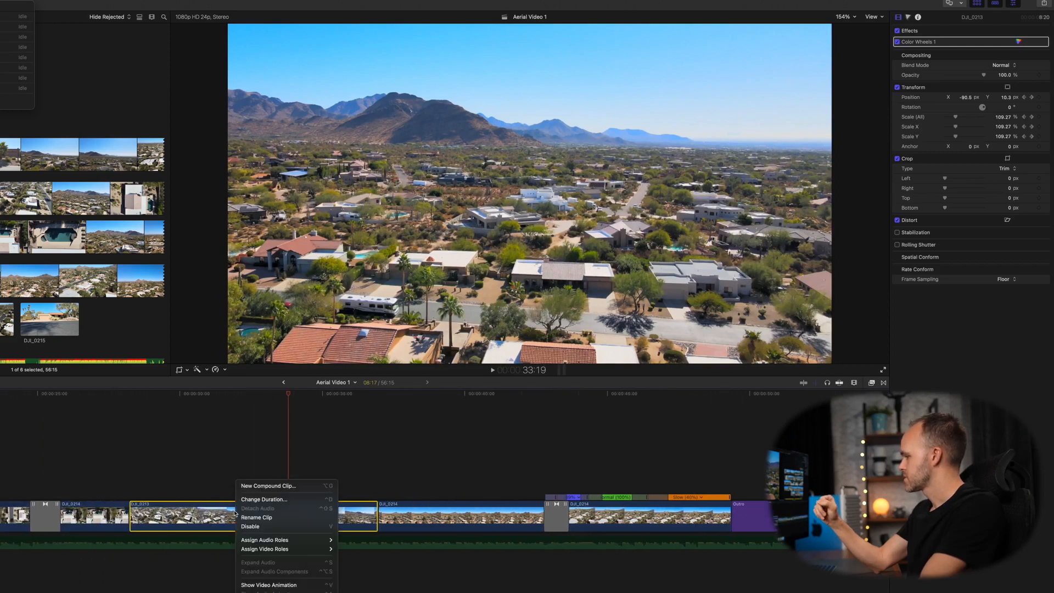
pyautogui.click(223, 470)
pyautogui.click(224, 371)
pyautogui.click(230, 424)
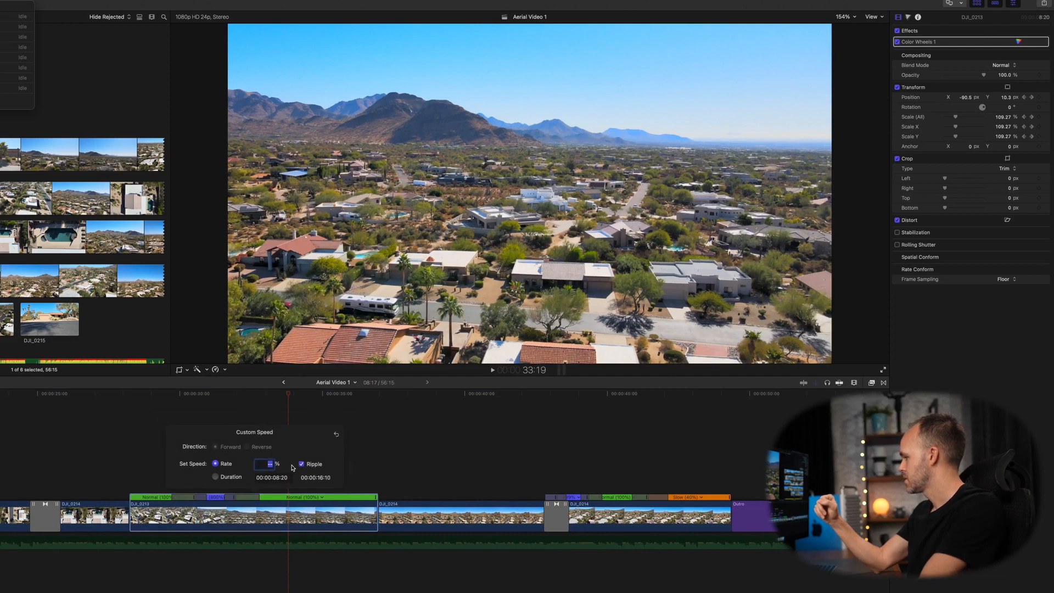
# - Check the custom speed of DJI_0213's fast middle segment, and return the playhead to the last DJI_0214 clip at about 44:20
pyautogui.click(194, 498)
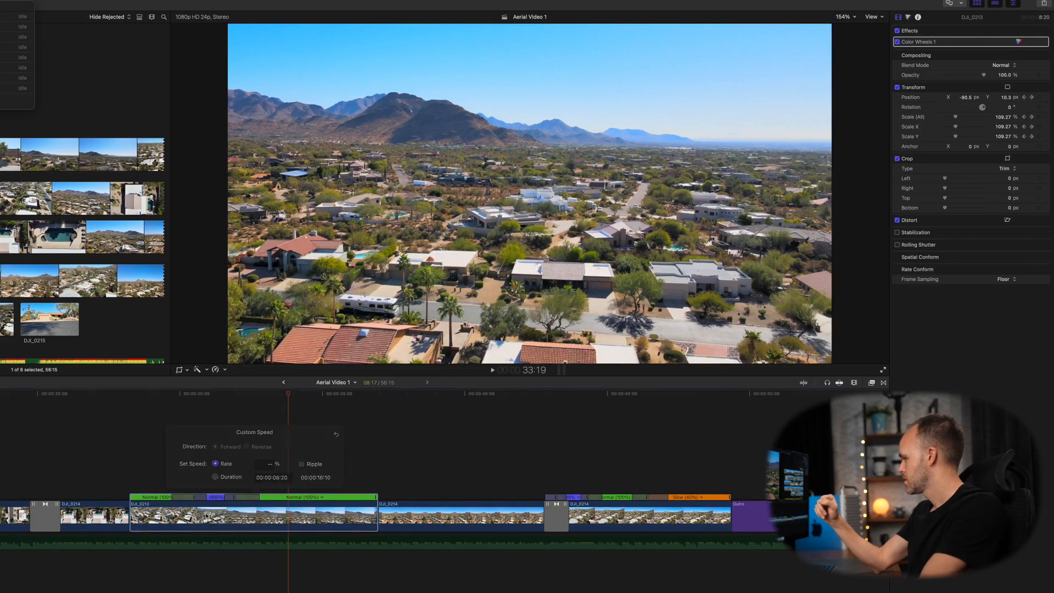
pyautogui.click(219, 498)
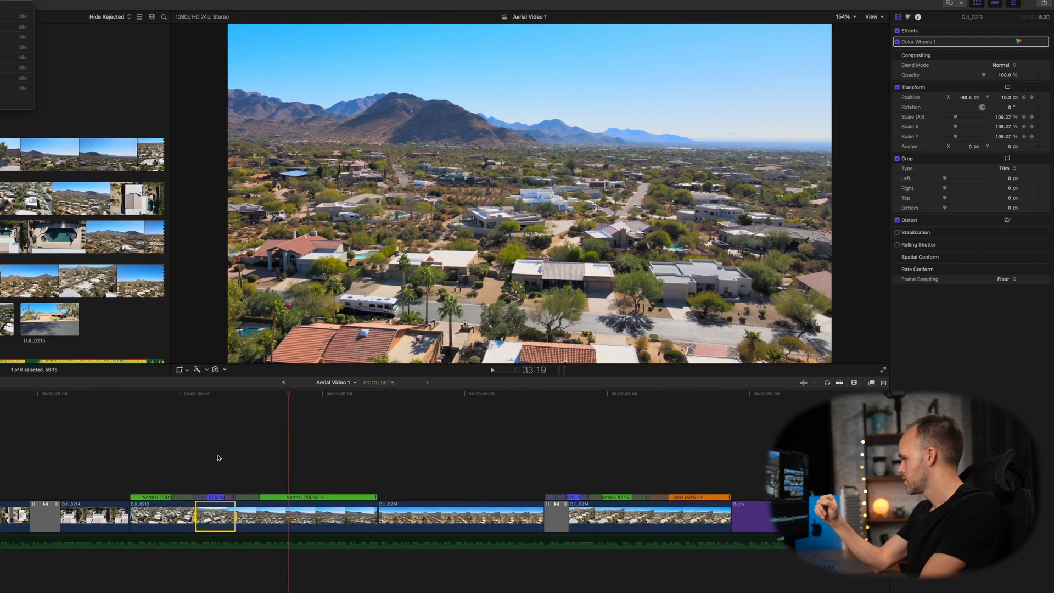
pyautogui.click(219, 499)
pyautogui.click(235, 532)
pyautogui.click(422, 423)
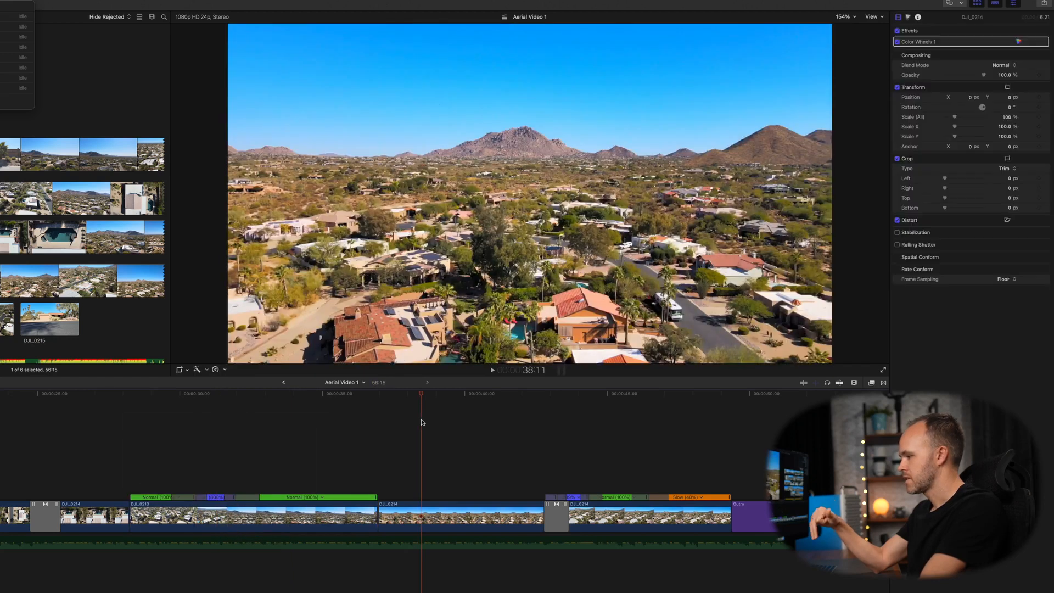
pyautogui.hscroll(5, 536, 447)
pyautogui.click(459, 454)
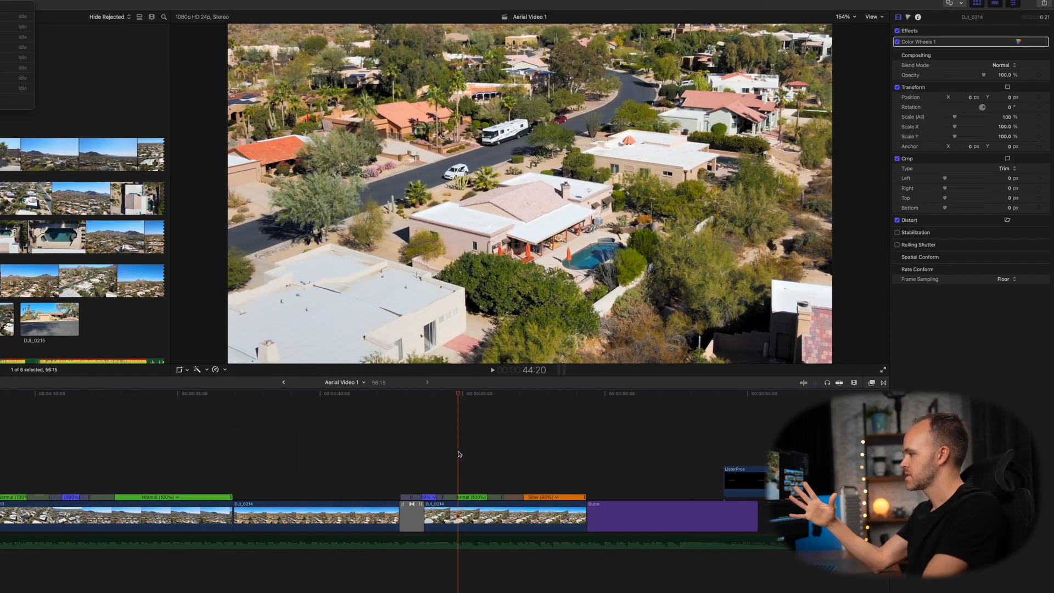